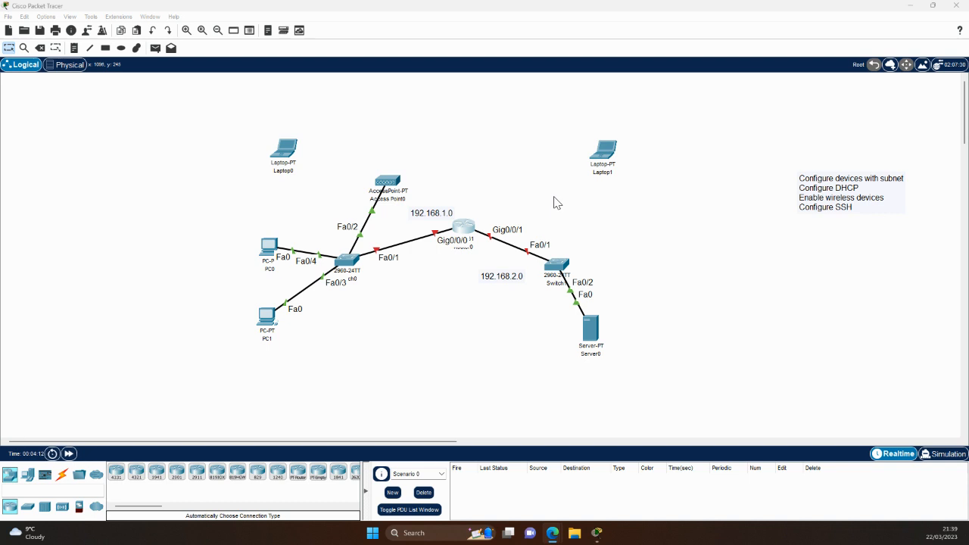
Open Router0's command line, decline the initial configuration dialog, and enter global configuration mode.
left_click(465, 229)
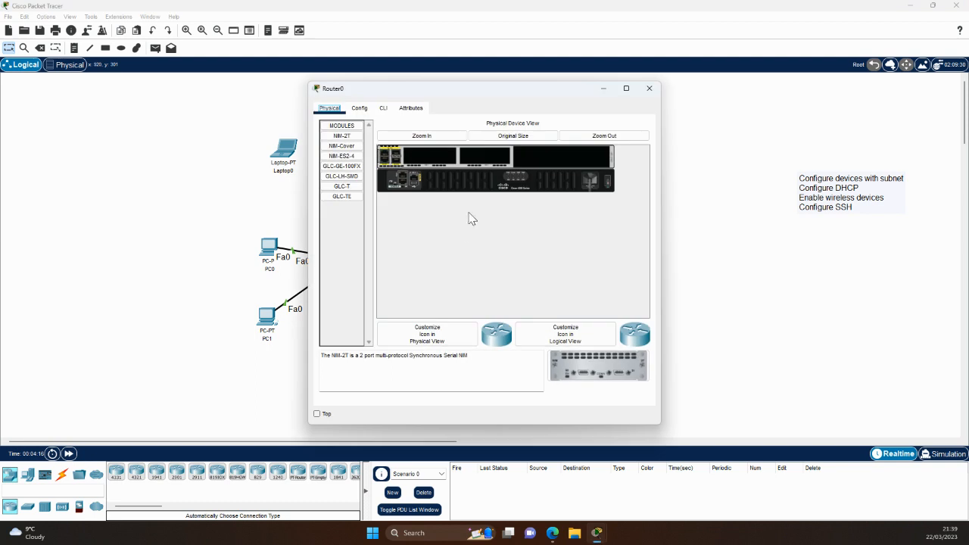
left_click_drag(497, 99, 741, 90)
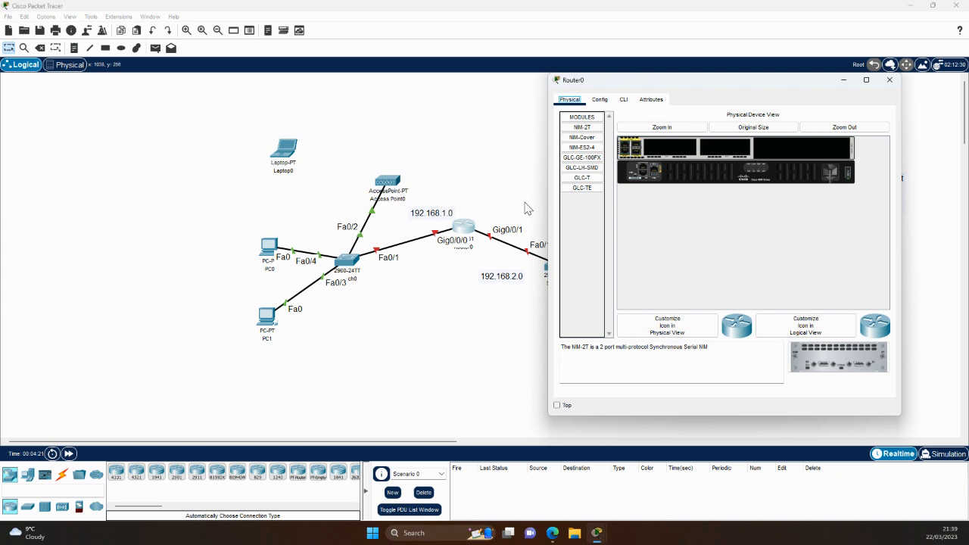
left_click_drag(664, 88, 582, 90)
left_click(544, 104)
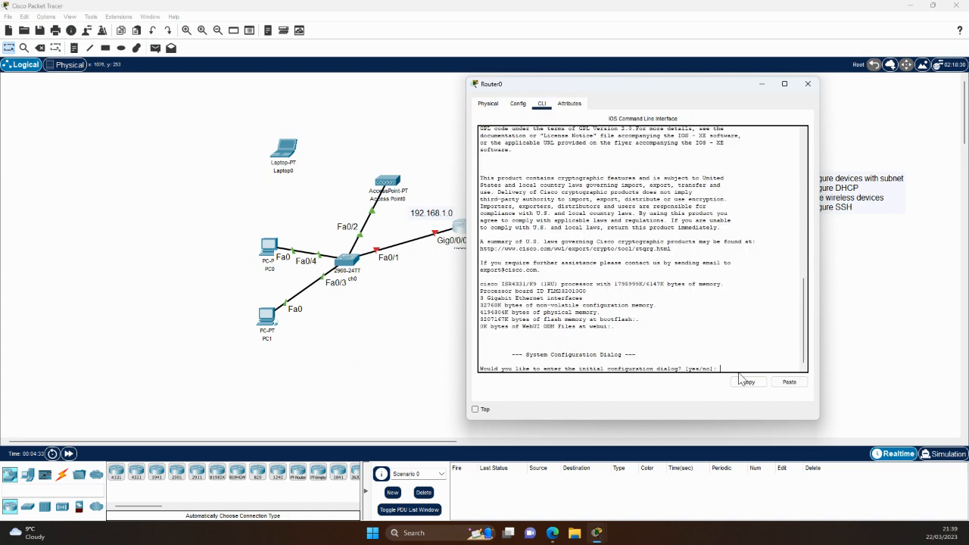
type("no")
key("Return")
key("Return")
type("enable")
key("Return")
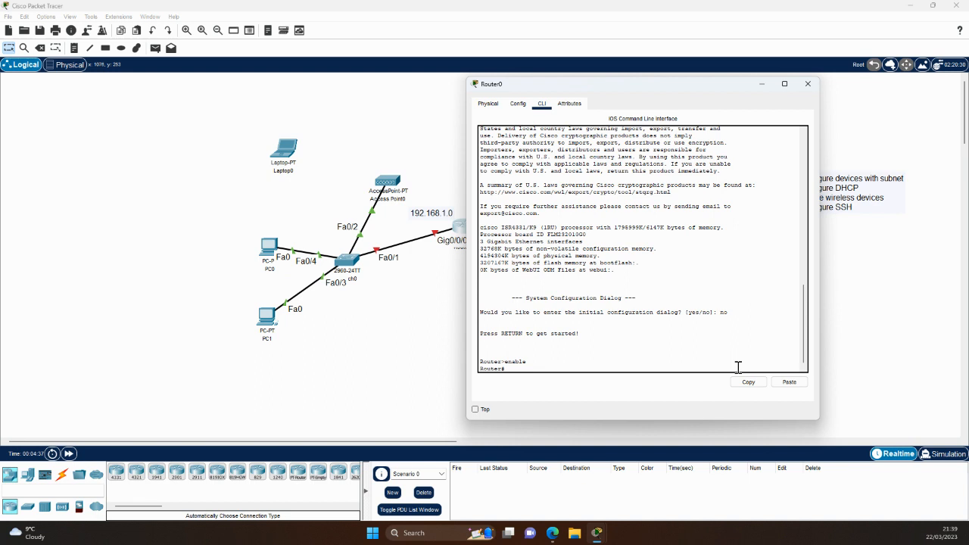
type("configure ter")
key("Tab")
key("Return")
Configure Router0's interface GigabitEthernet 0/0/0 with IP address 192.168.1.1 and mask 255.255.255.224, and enable it.
type("interface gig")
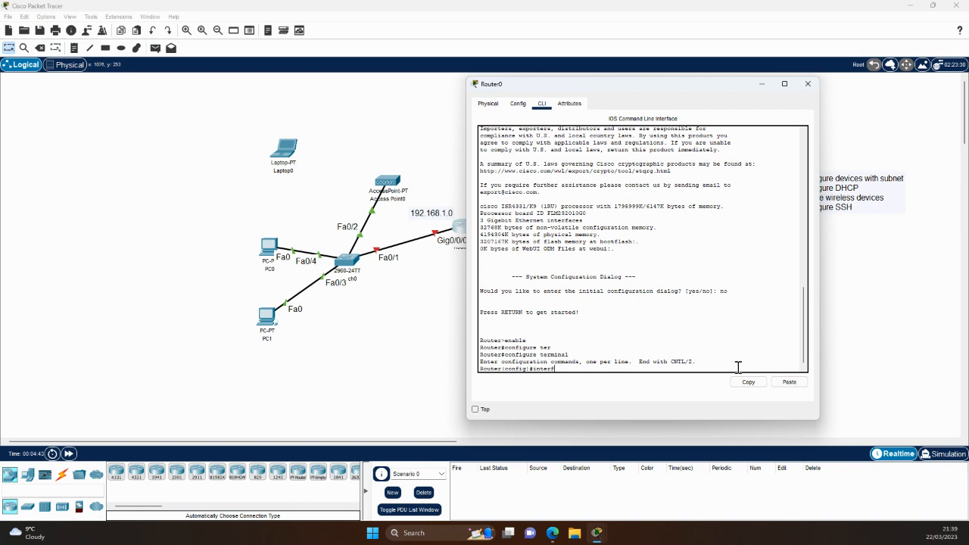
key("Tab")
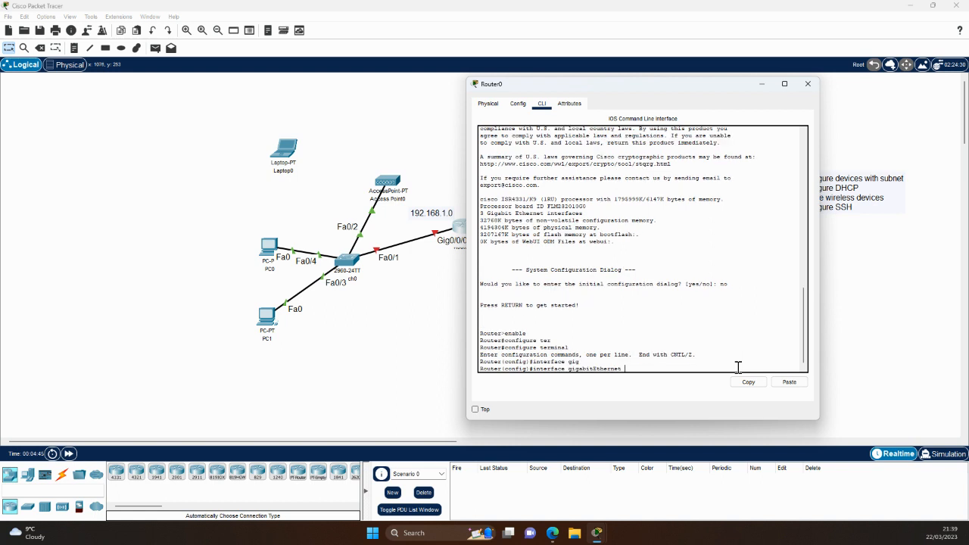
type("0/0/0")
key("Return")
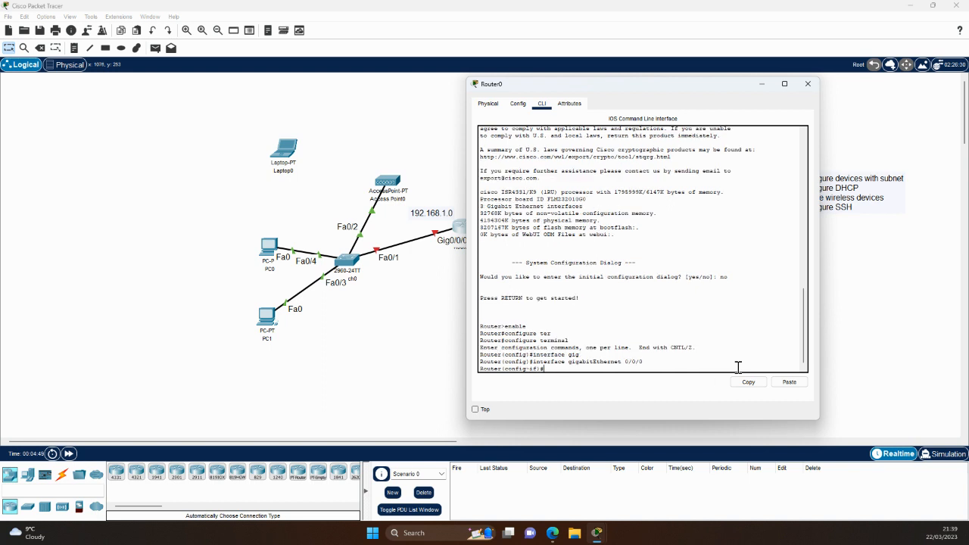
type("ip address 192.168.1.1 255.255.255.224")
key("Return")
type("no shutdown")
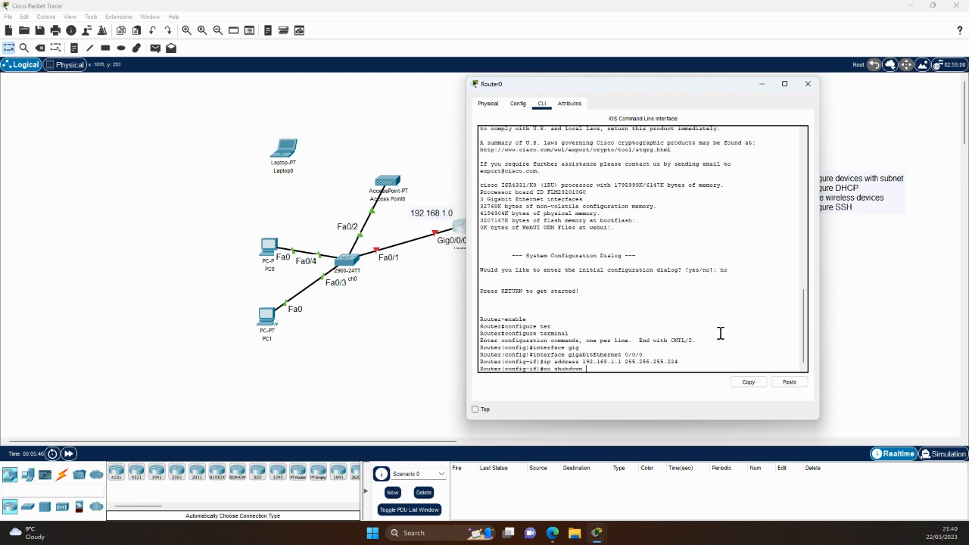
key("Return")
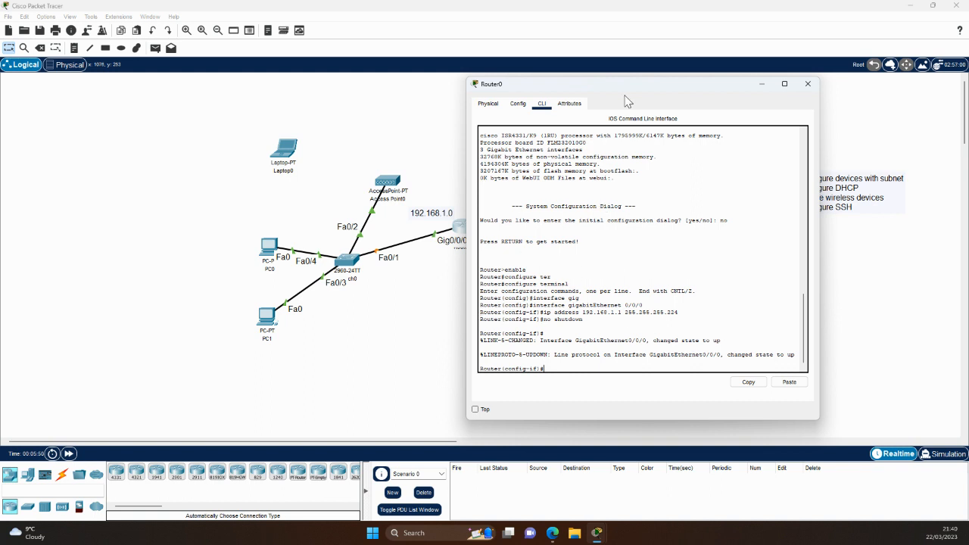
left_click_drag(623, 94, 704, 88)
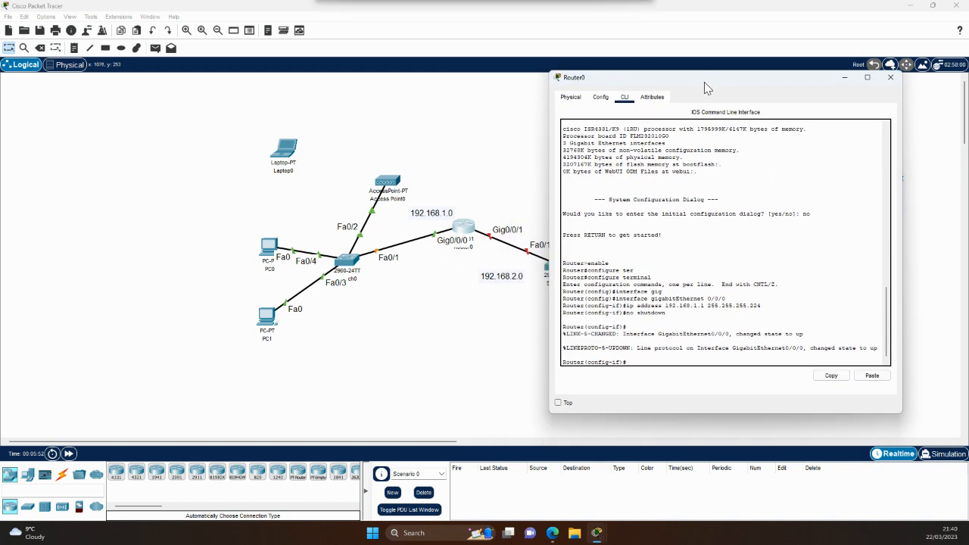
type("exit")
key("Return")
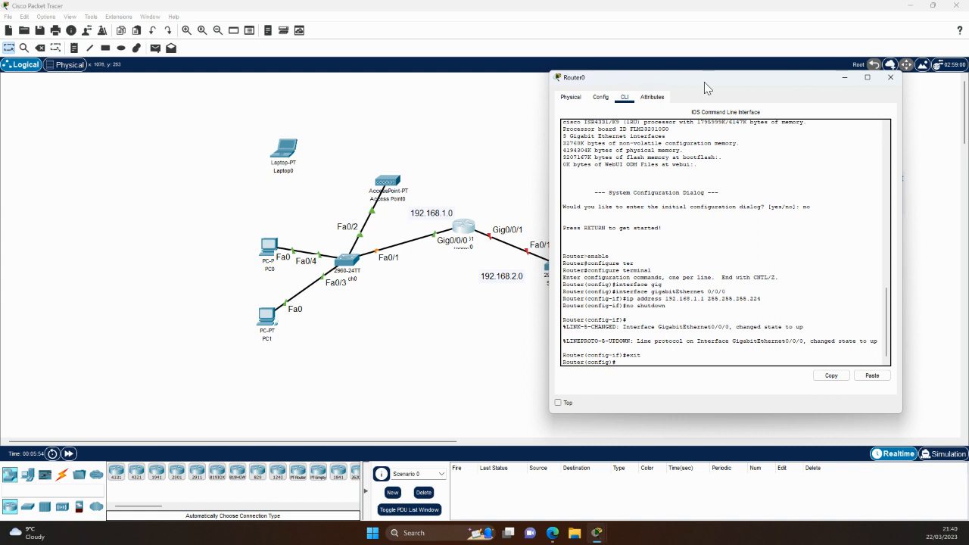
Configure Router0's interface GigabitEthernet 0/0/1 with IP address 192.168.2.1 and mask 255.255.255.252, and enable it.
type("interface gig")
key("Tab")
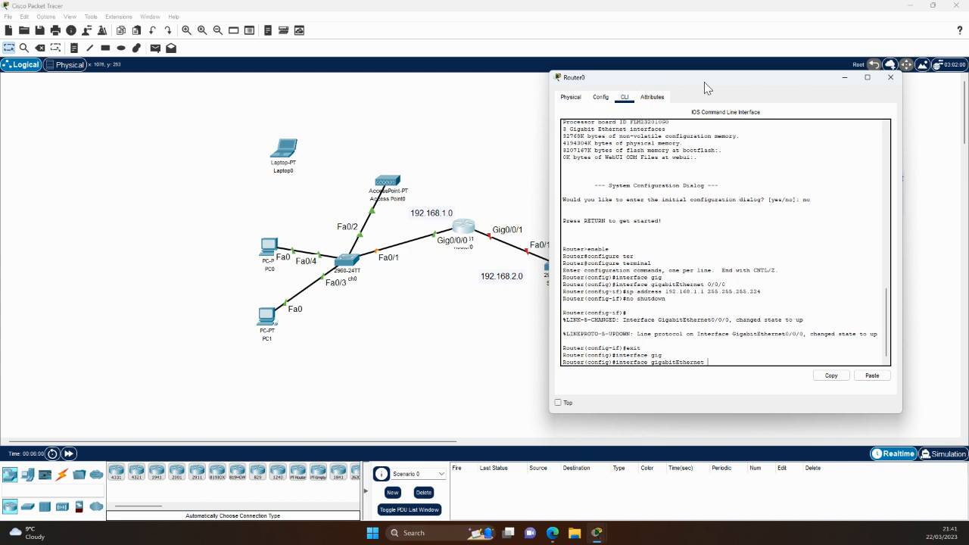
type("0/0/1")
key("Return")
type("ip")
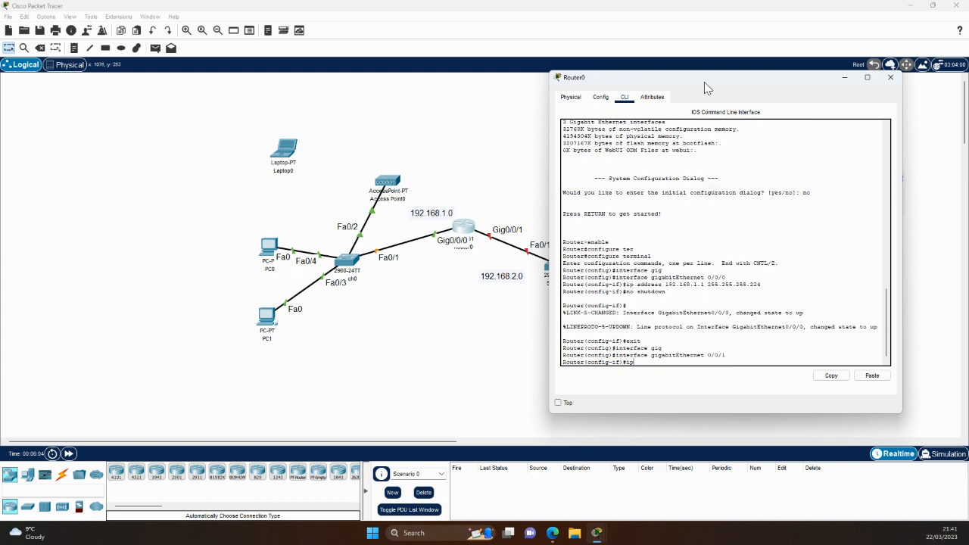
type(" address 192.168.2.1 255.2")
key("BackSpace")
type("55.255.252")
key("Return")
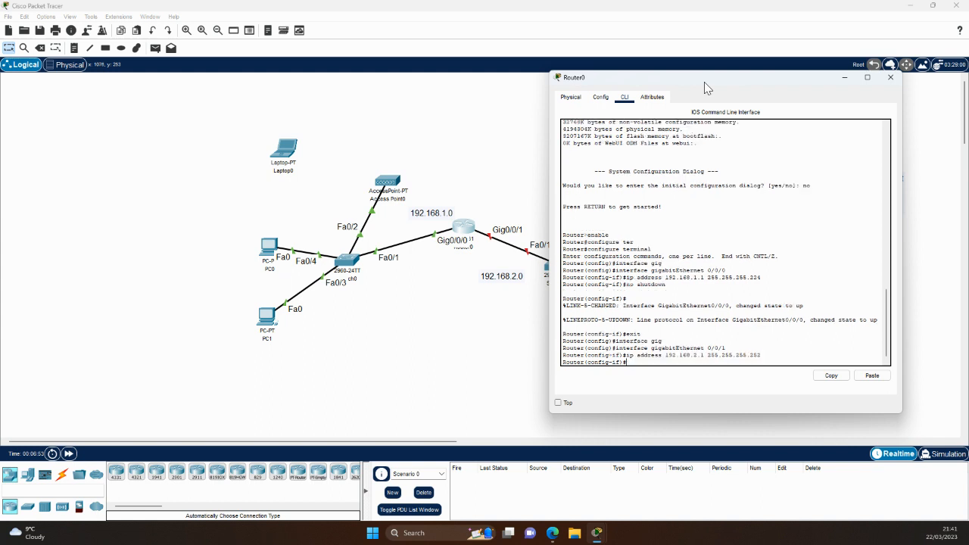
type("no shutdown")
key("Return")
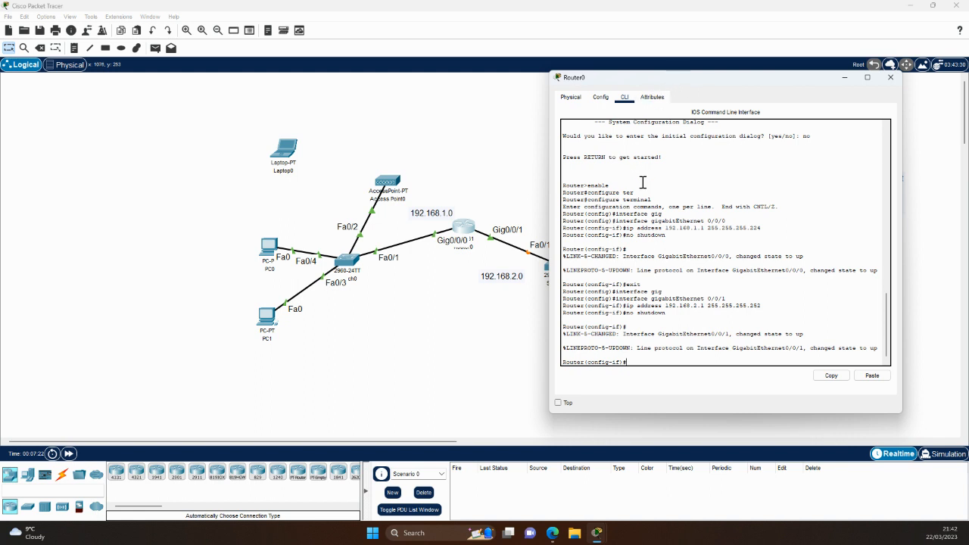
type("exit")
key("Return")
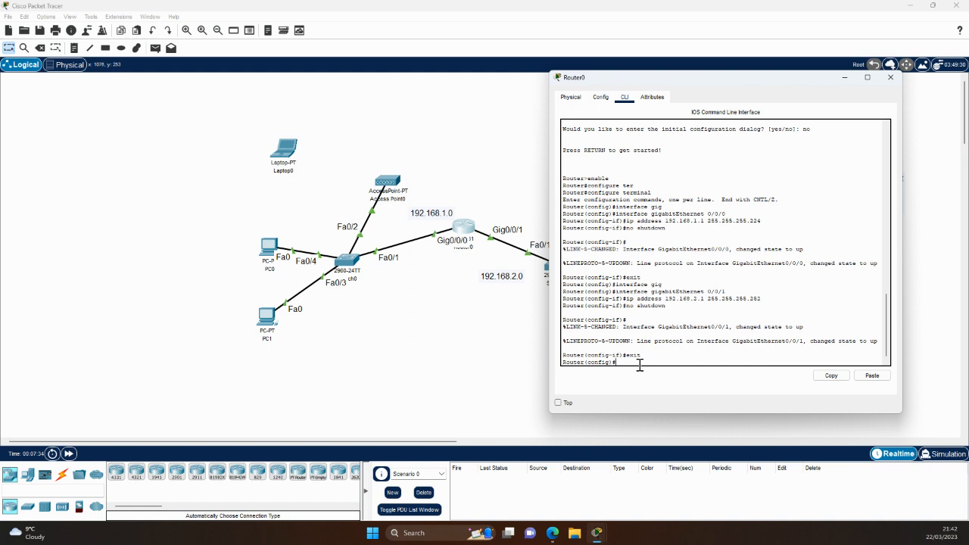
Exclude the addresses 192.168.1.1 to 192.168.1.5 from DHCP assignment on Router0.
type("dhcp ex")
key("Tab")
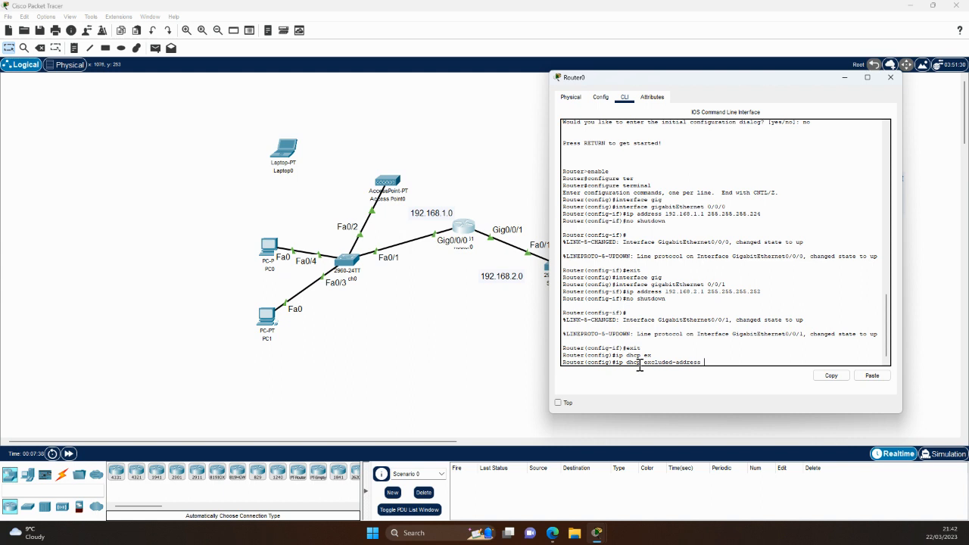
type("192.168.1.1 192.168.1.5")
key("Return")
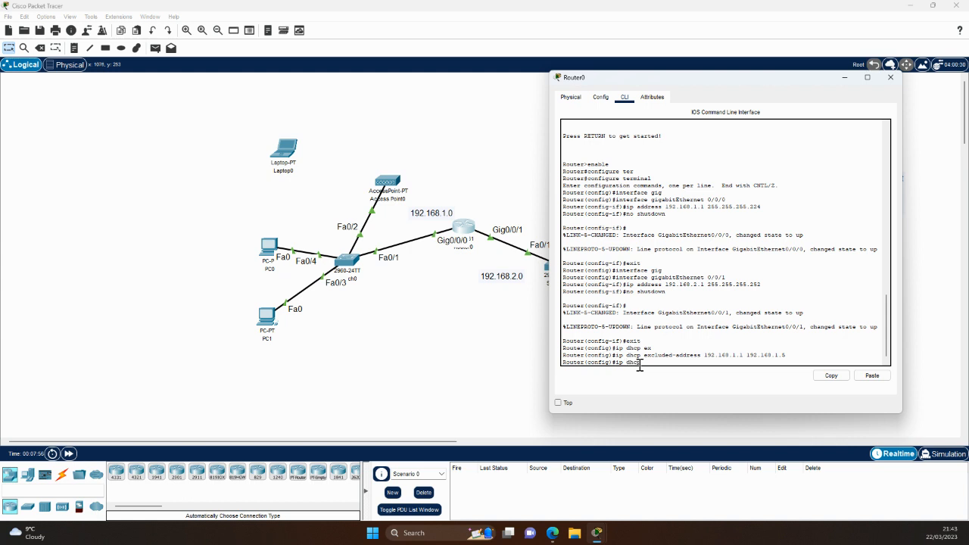
Create a DHCP pool named FOC on Router0 for network 192.168.1.0 with mask 255.255.255.224.
type("ip dhcp pool1 FOC")
key("Return")
type("network 192.168.1.0 255.255.255.2")
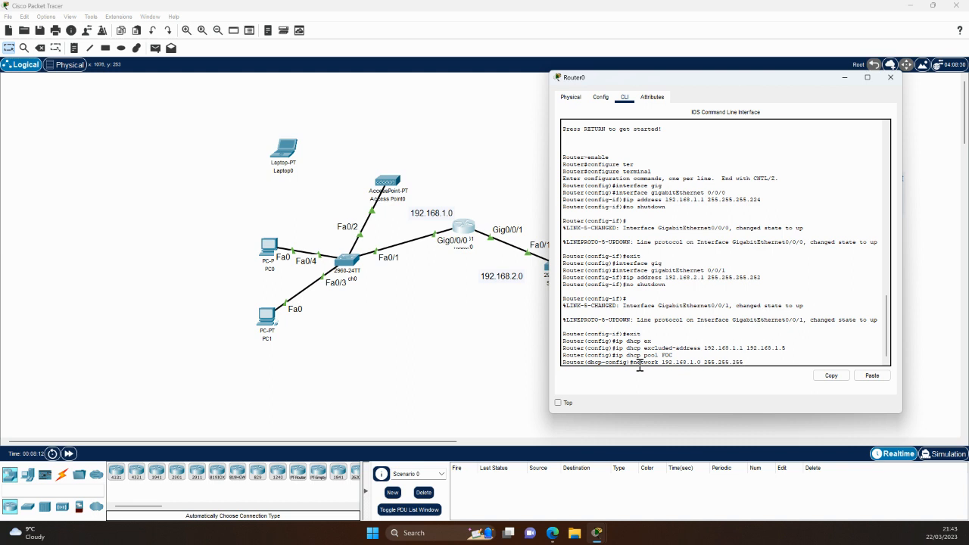
type("24")
key("Return")
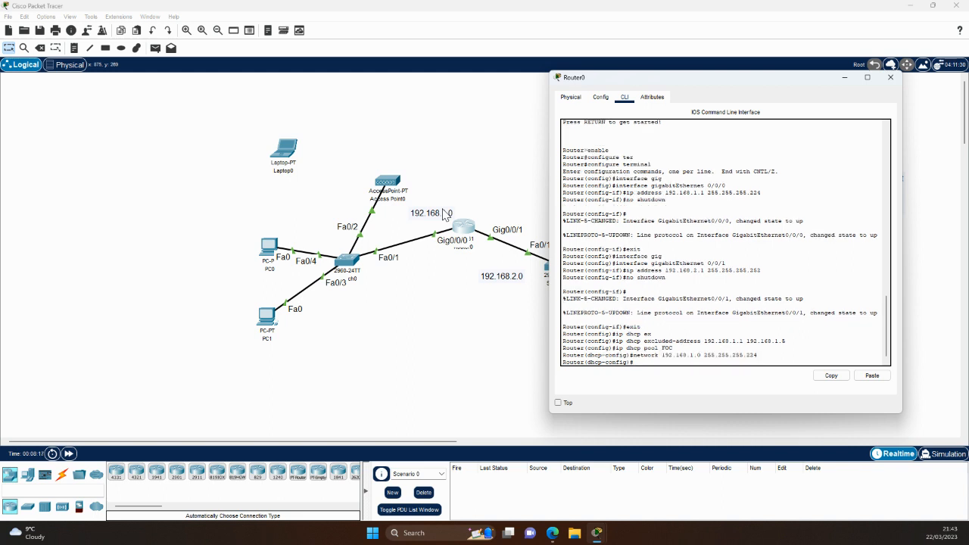
Set the FOC pool's default router to 192.168.1.1 and DNS server to 192.168.2.2, then leave DHCP configuration.
type("default-router")
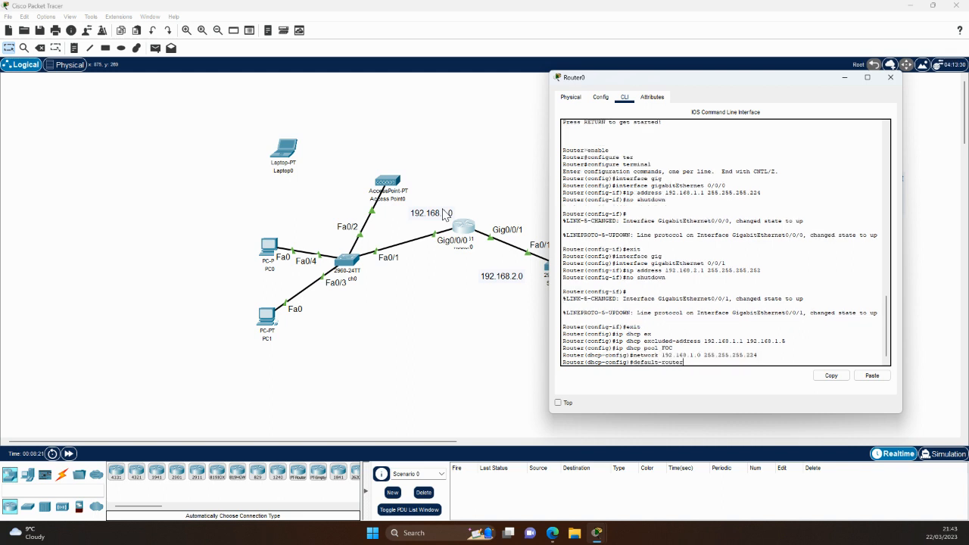
type(" 192.168.1.1")
key("Return")
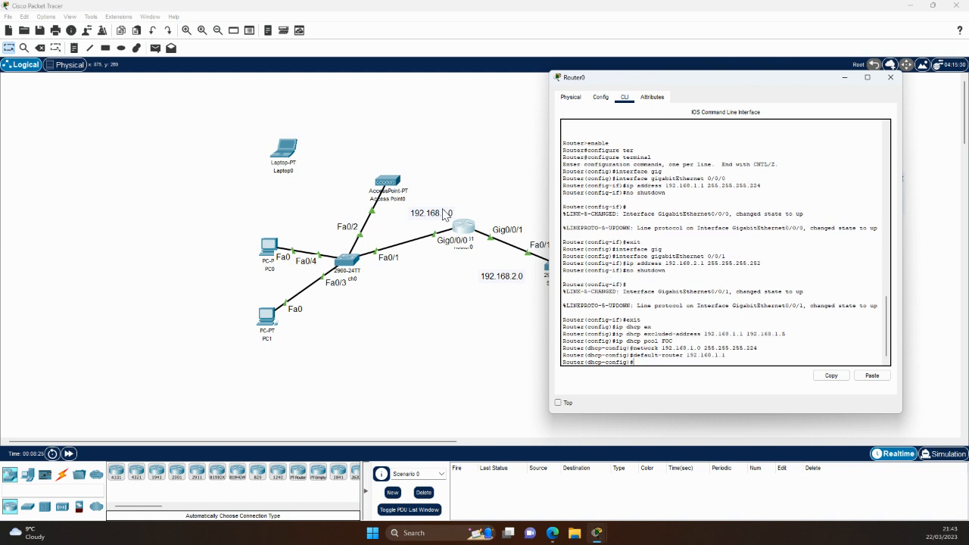
type("dns-server 192.")
key("BackSpace")
type("168.2.2")
key("Return")
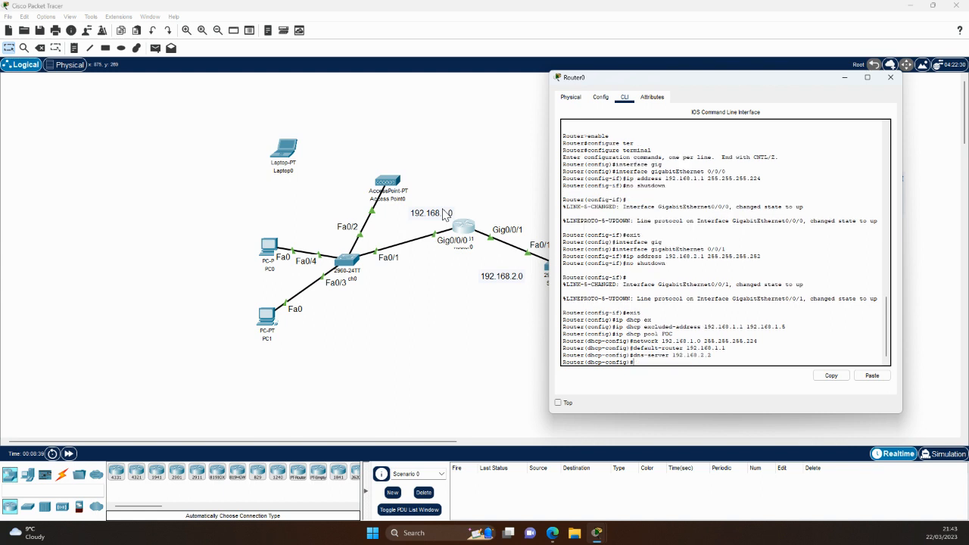
type("exit")
key("Return")
key("Return")
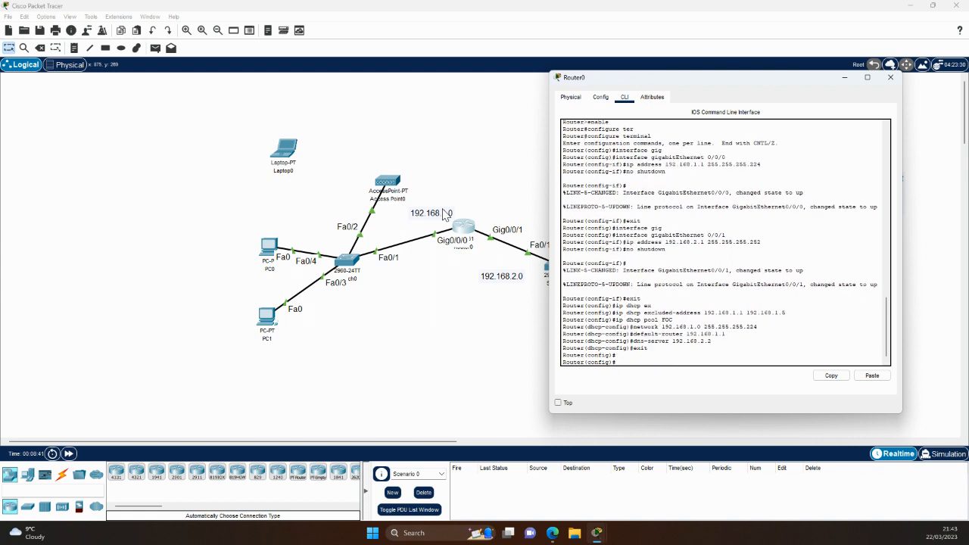
Switch PC1's IPv4 configuration to DHCP and close its window.
left_click(365, 308)
left_click(274, 321)
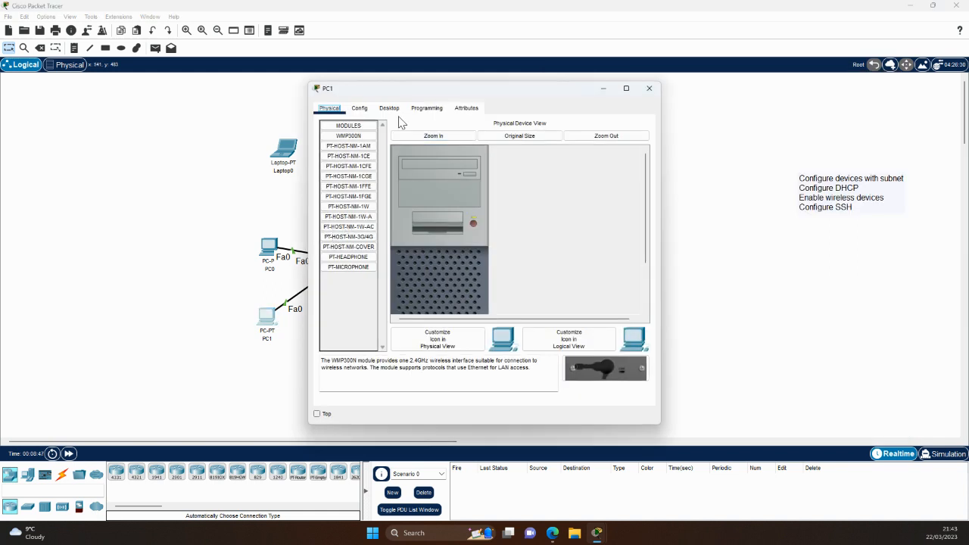
left_click(389, 108)
left_click(360, 159)
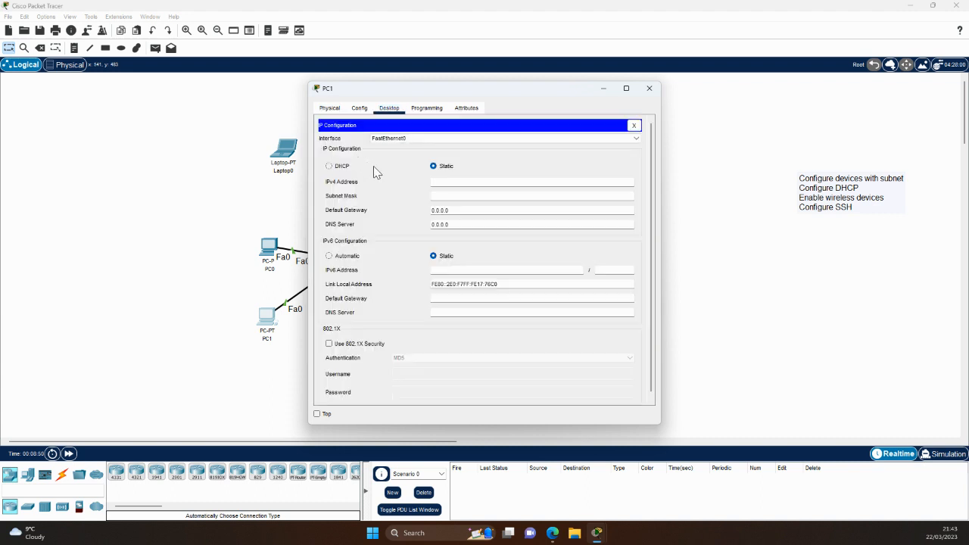
left_click(329, 166)
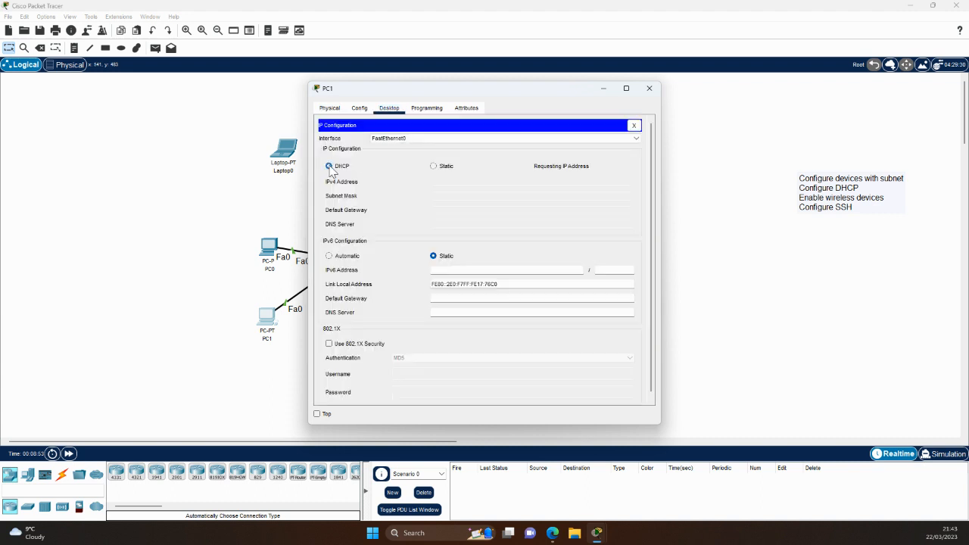
left_click_drag(452, 95, 521, 113)
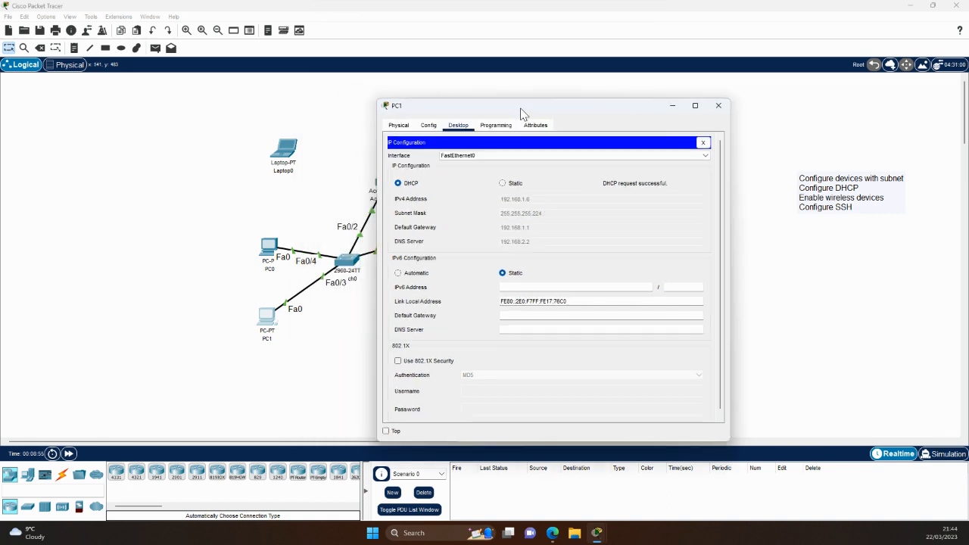
left_click(716, 110)
Switch PC0's IPv4 configuration to DHCP and close its window.
left_click(269, 250)
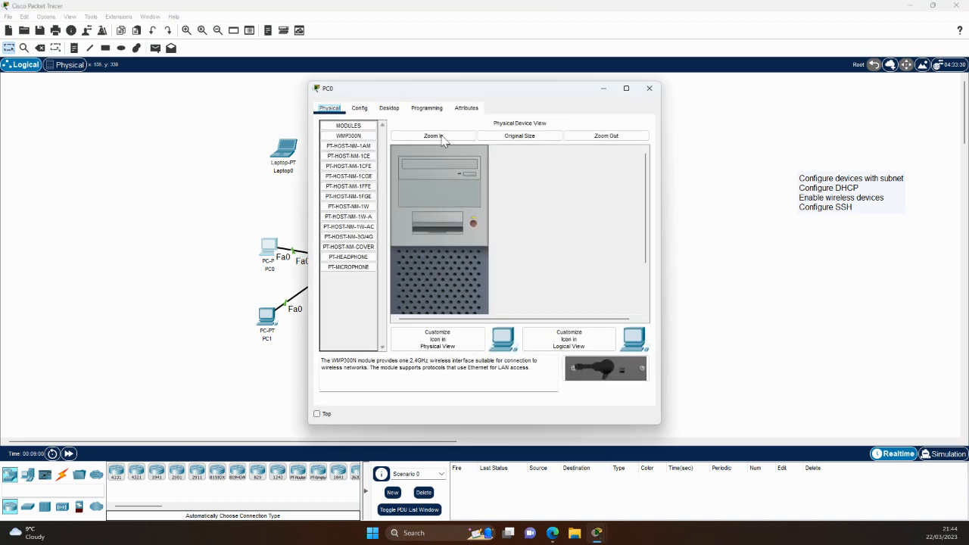
left_click(388, 108)
left_click(353, 173)
left_click(329, 166)
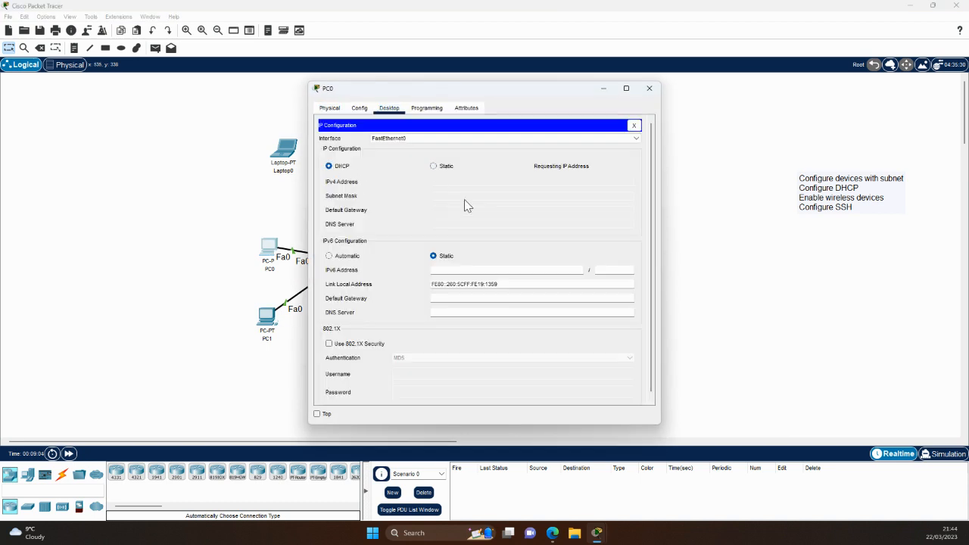
left_click(650, 89)
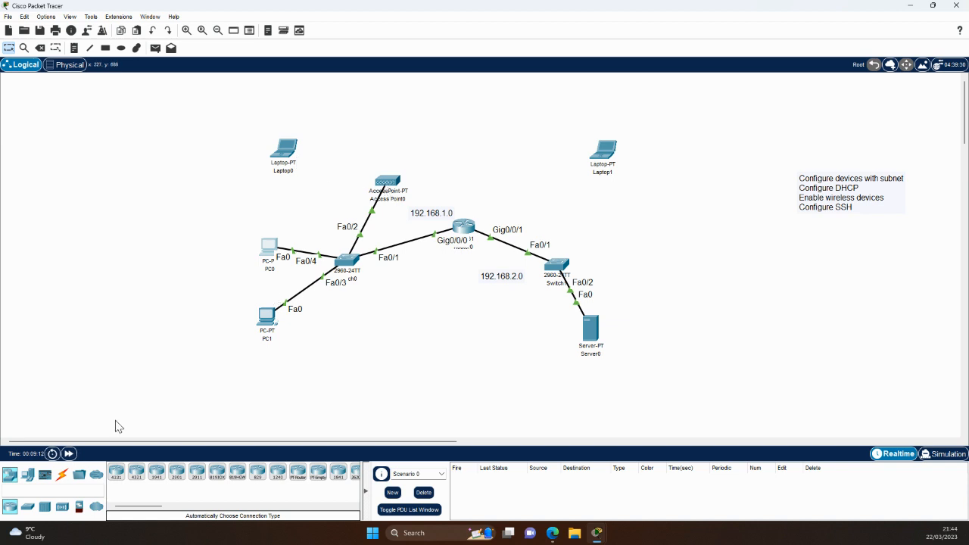
Replace Laptop0's installed Ethernet module with the PT-LAPTOP-NM-1W wireless module.
left_click(62, 507)
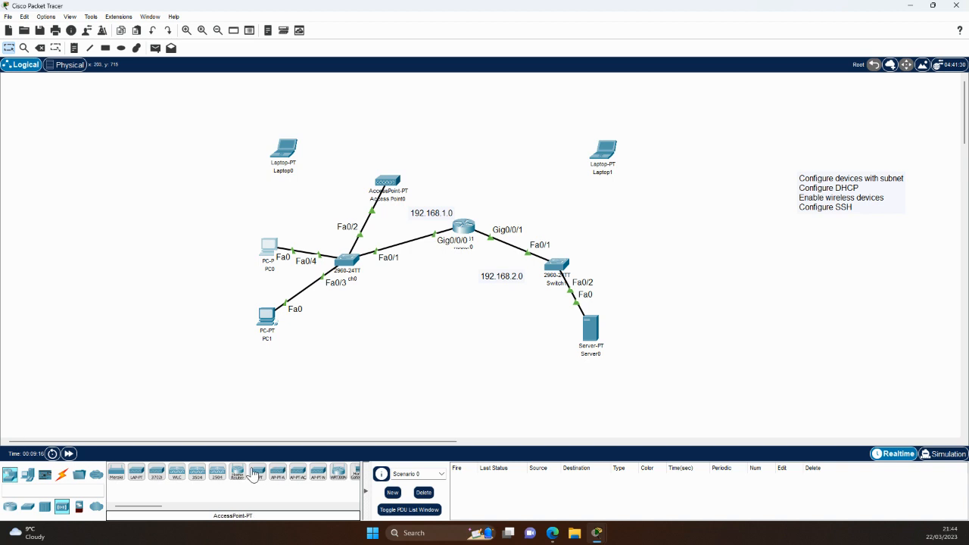
left_click(286, 153)
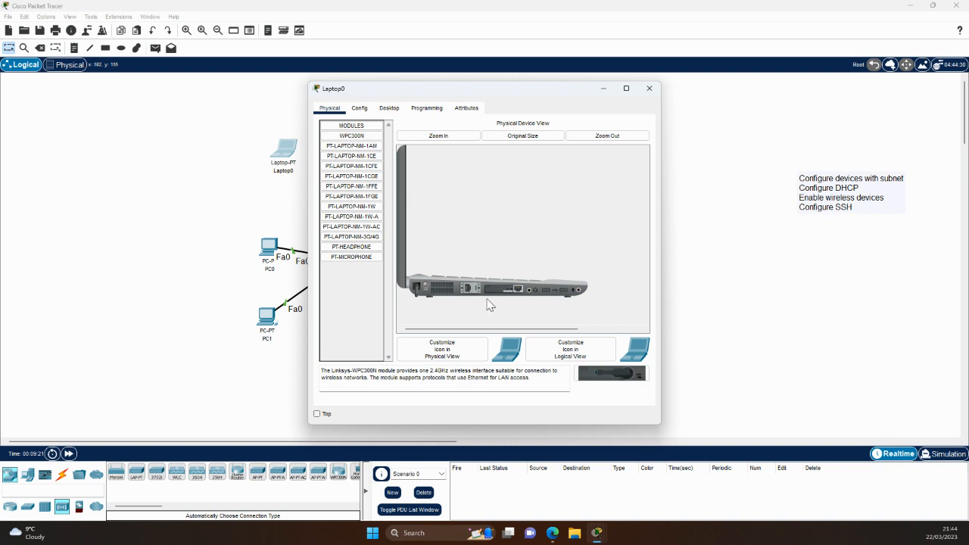
left_click_drag(499, 296, 351, 309)
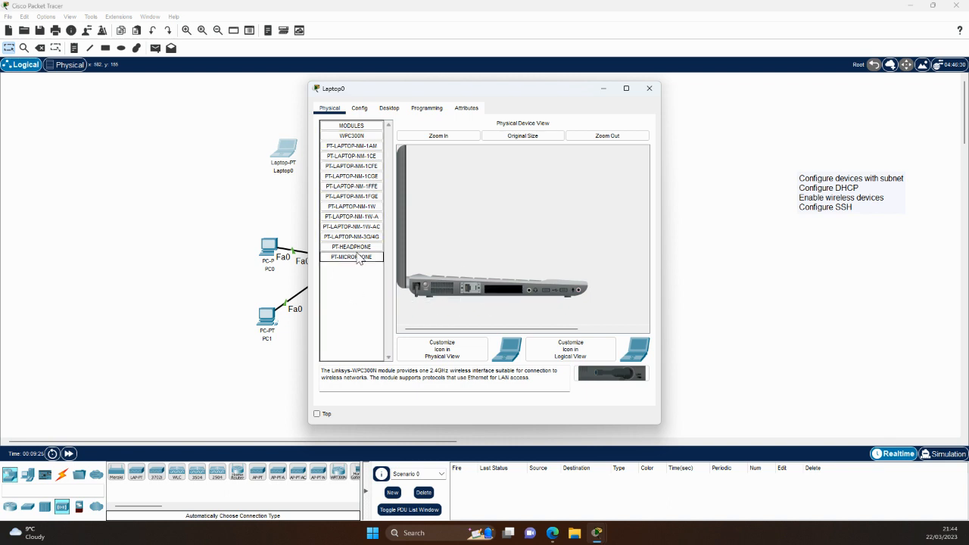
left_click_drag(365, 212, 508, 296)
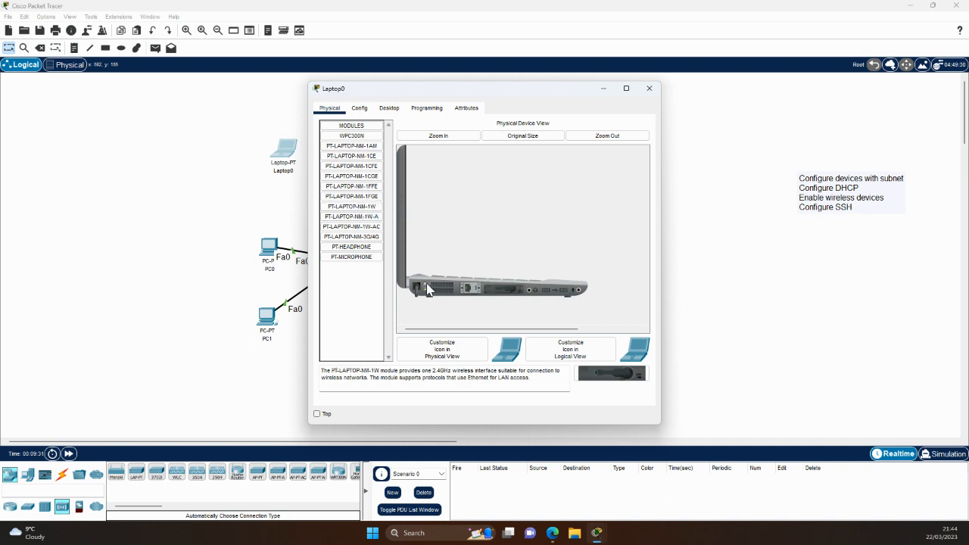
Renew Laptop0's Wireless0 IPv4 addressing by switching to static and back to DHCP, and close its window.
left_click(382, 109)
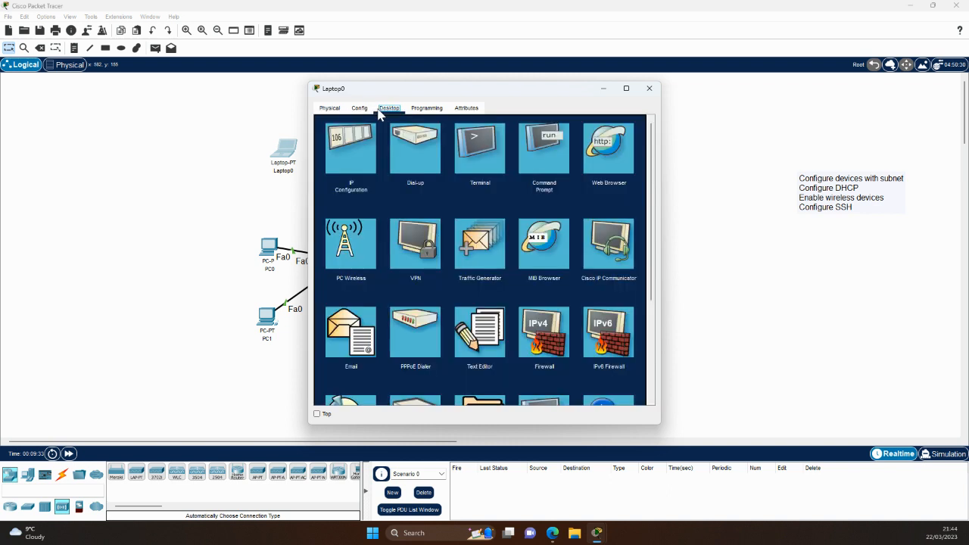
left_click(361, 148)
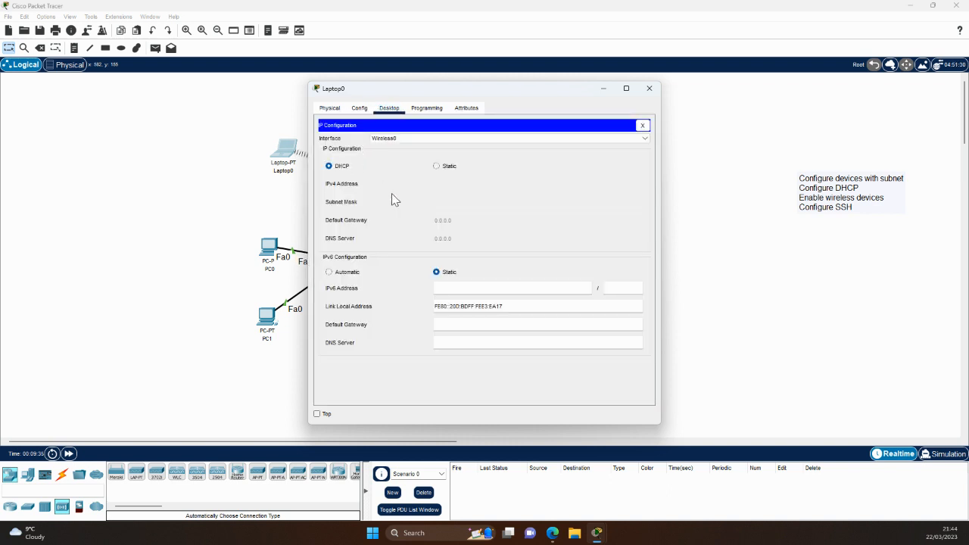
double_click(429, 89)
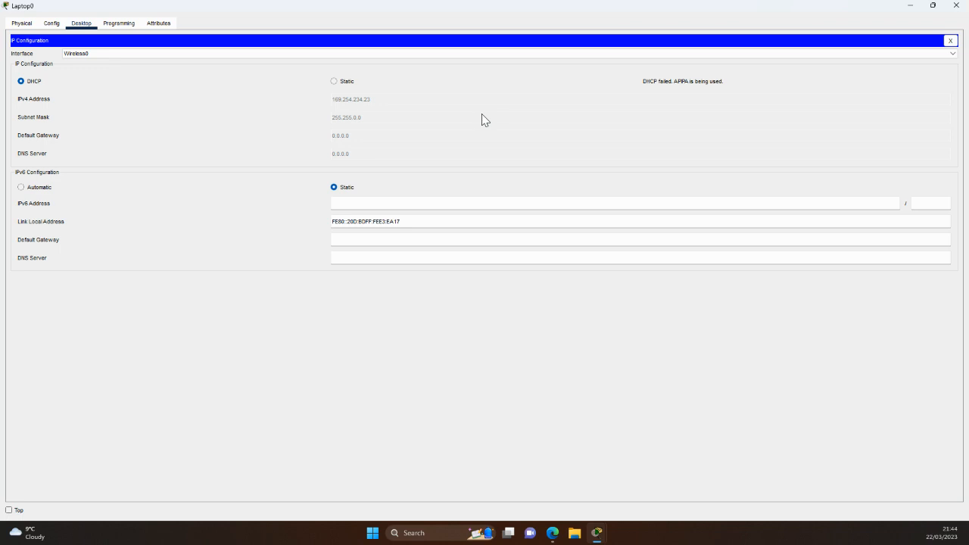
left_click(933, 6)
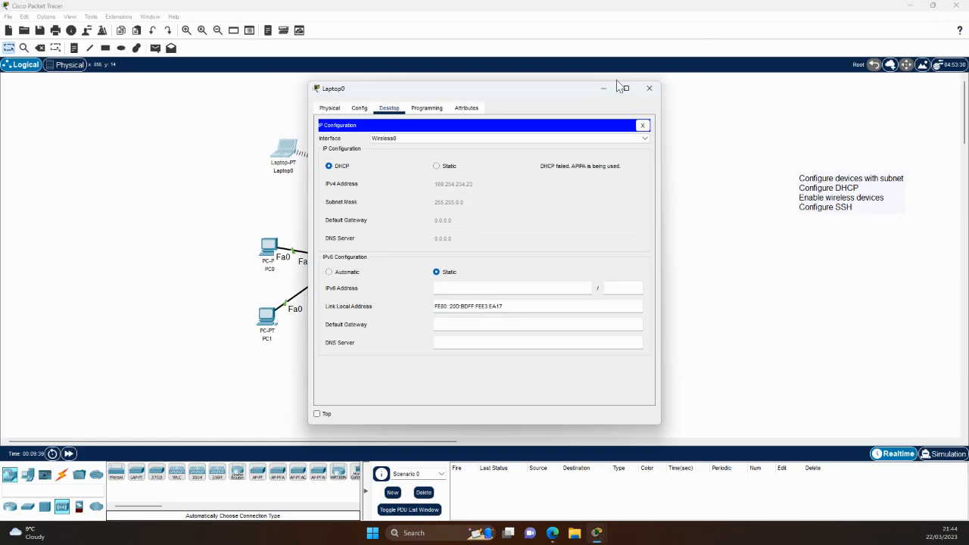
left_click(438, 165)
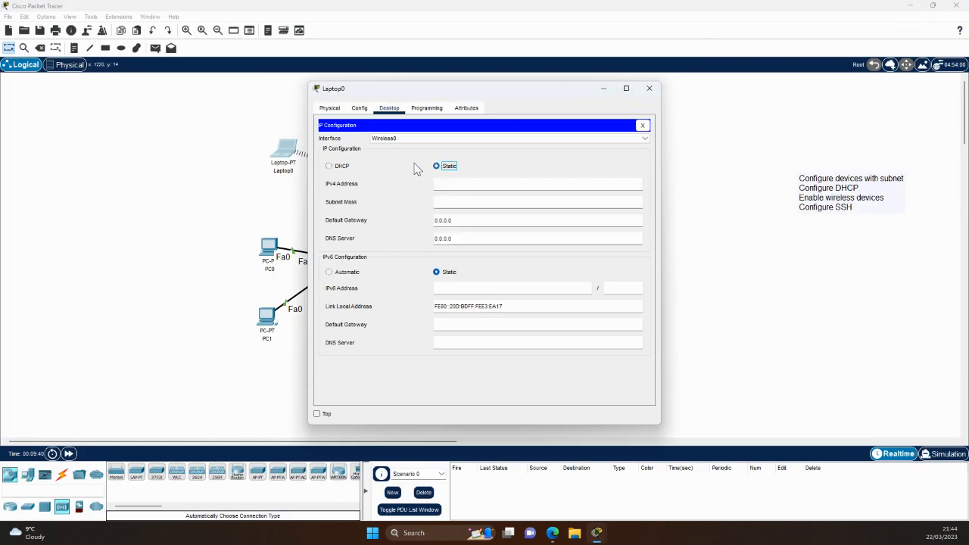
left_click(329, 166)
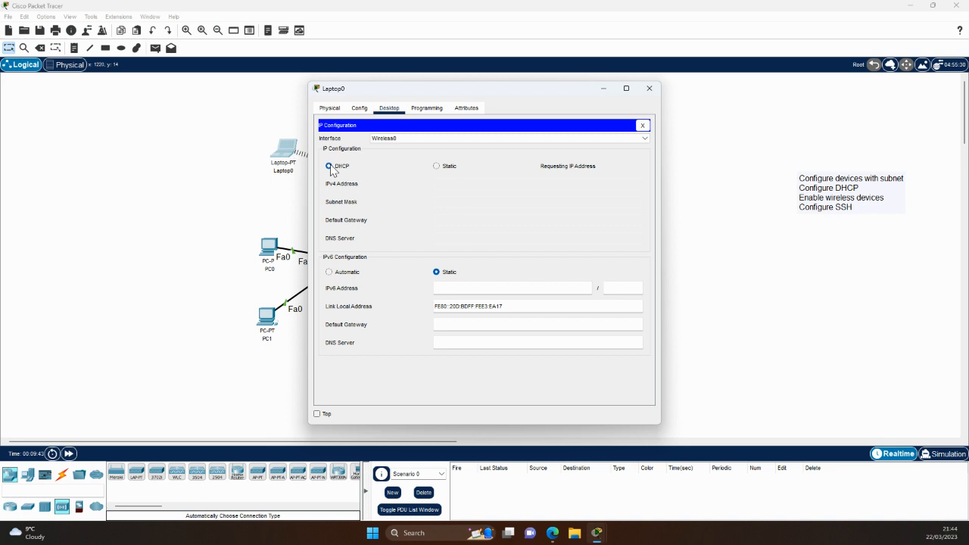
left_click_drag(443, 89, 573, 74)
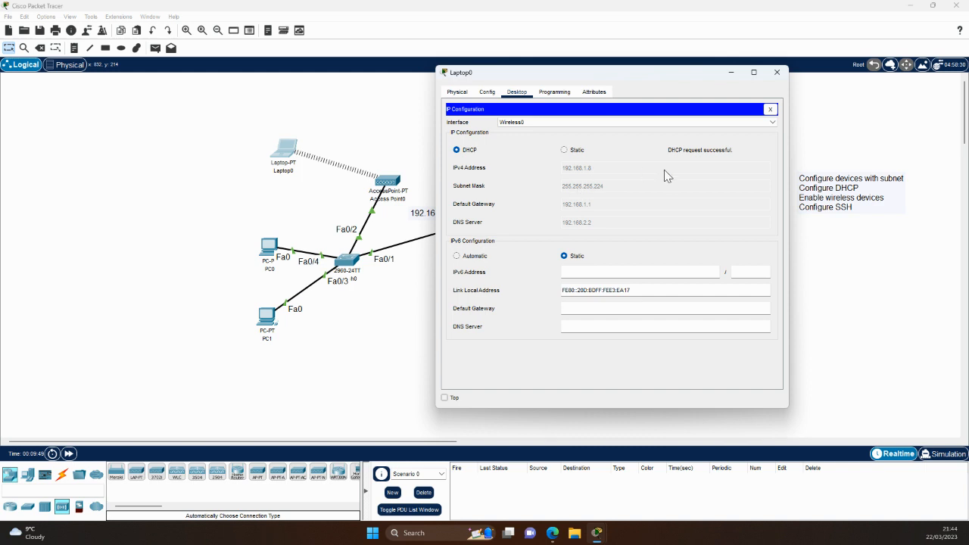
left_click(776, 73)
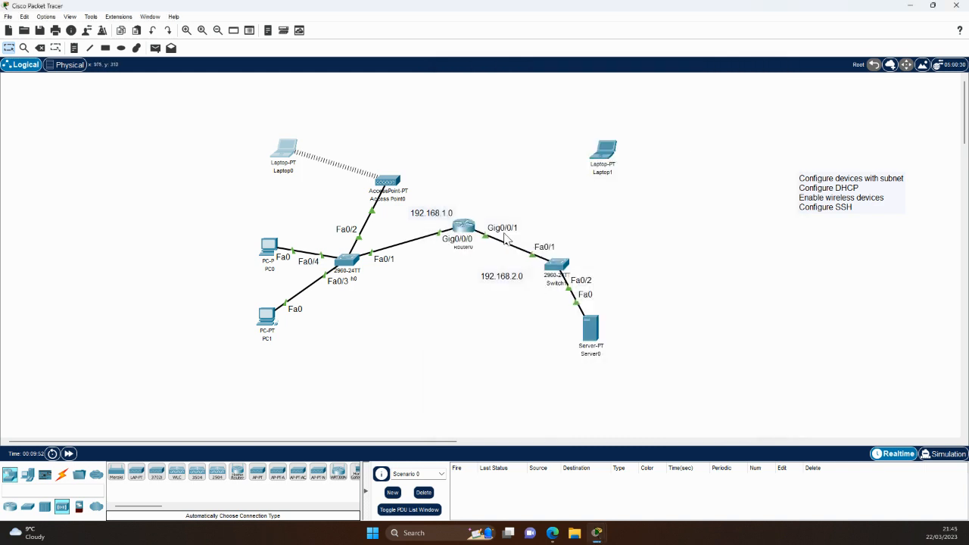
Give Server0 the static IPv4 address 192.168.2.2 with subnet mask 255.255.255.252.
left_click(591, 324)
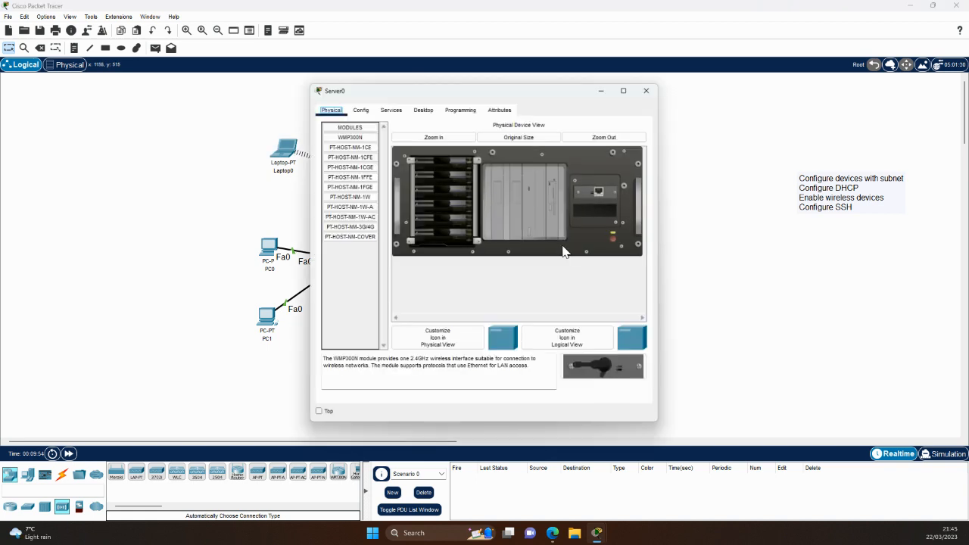
left_click(423, 108)
left_click(355, 158)
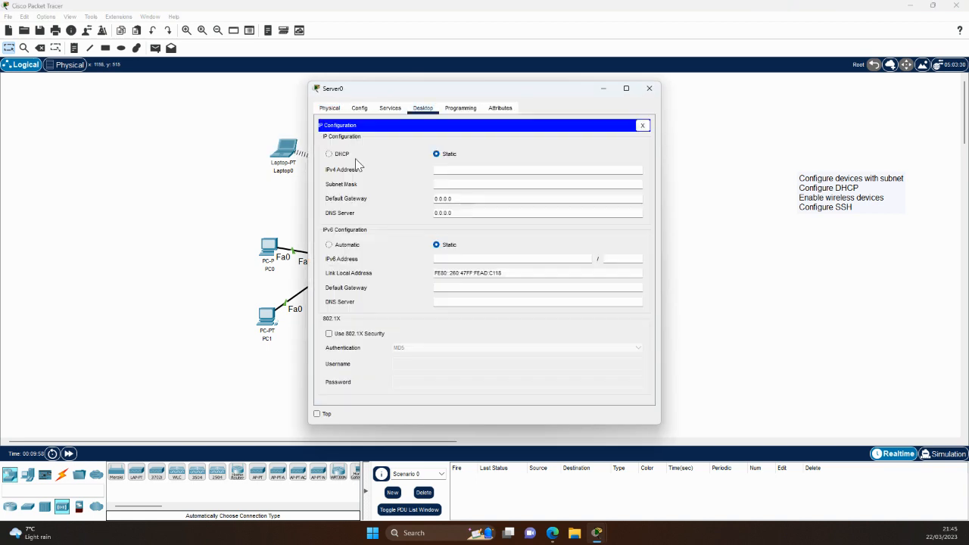
left_click(457, 170)
type("192.168.2.2")
key("Tab")
left_click(472, 184)
key("BackSpace")
type("252")
Set Server0's IPv4 default gateway to 192.168.2.1.
left_click(466, 198)
key("BackSpace")
key("BackSpace")
key("BackSpace")
key("BackSpace")
key("BackSpace")
key("BackSpace")
type("192")
key("BackSpace")
key("BackSpace")
key("BackSpace")
key("BackSpace")
type("192.168.")
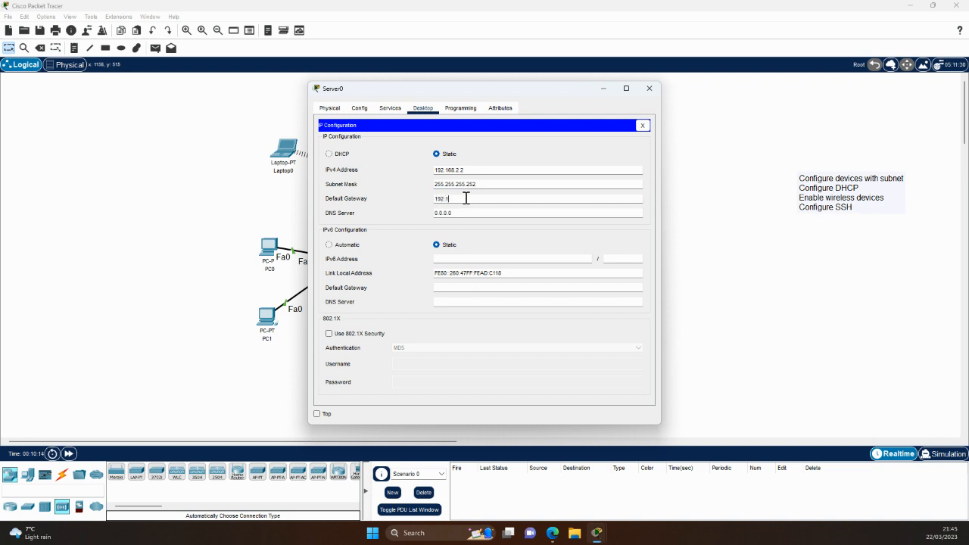
type("2.1")
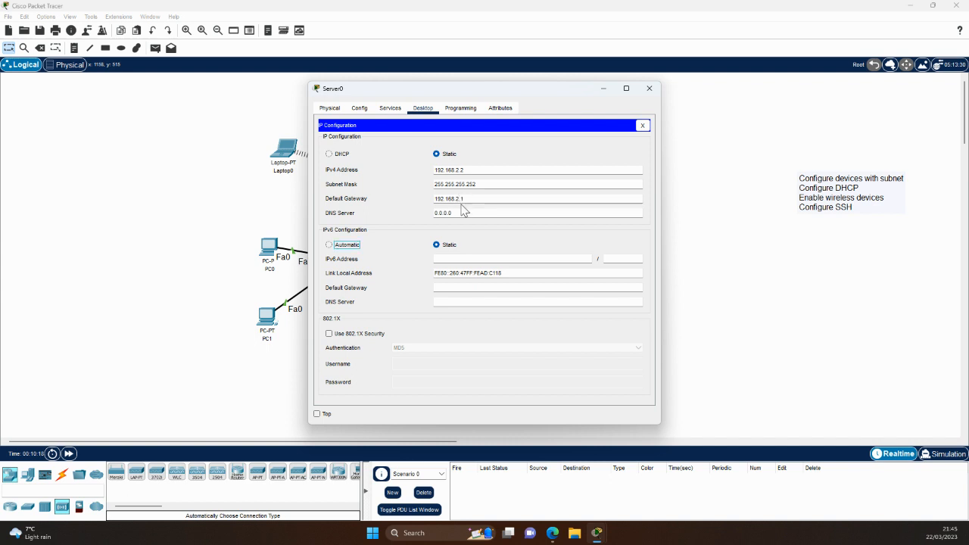
Set Server0's IPv4 DNS server to 192.168.2.2 and close its IP configuration.
key("BackSpace")
key("BackSpace")
key("BackSpace")
key("BackSpace")
key("BackSpace")
key("BackSpace")
key("BackSpace")
type("192.168.2.2")
key("Tab")
left_click(643, 126)
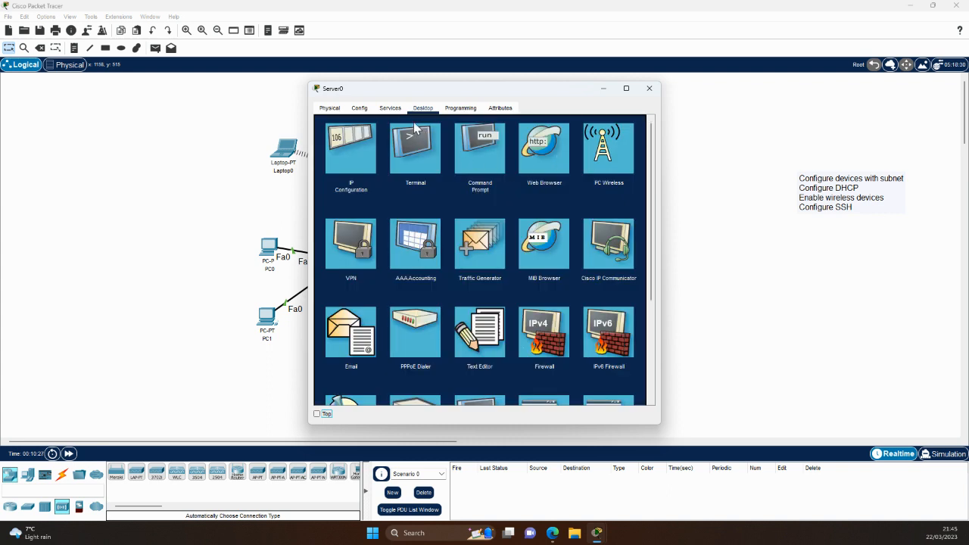
left_click(391, 109)
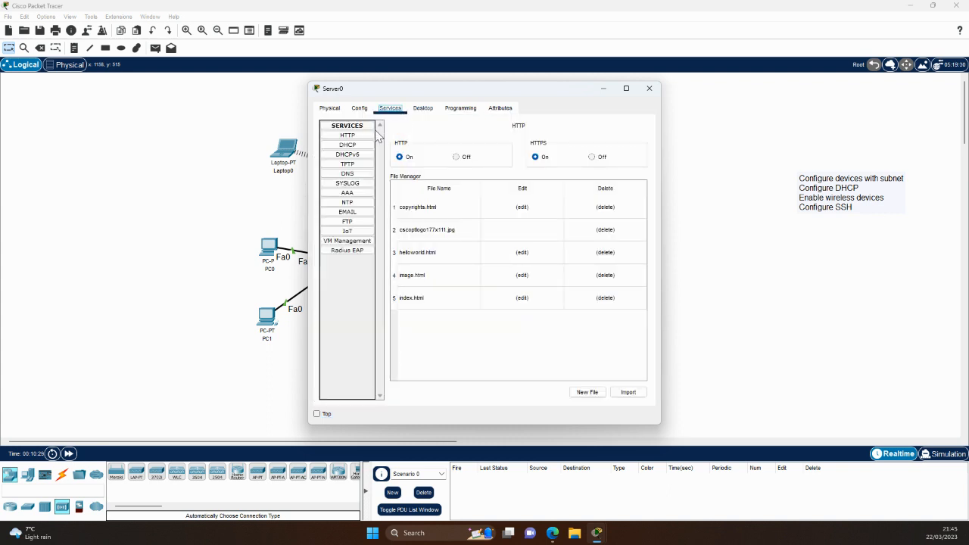
left_click(353, 177)
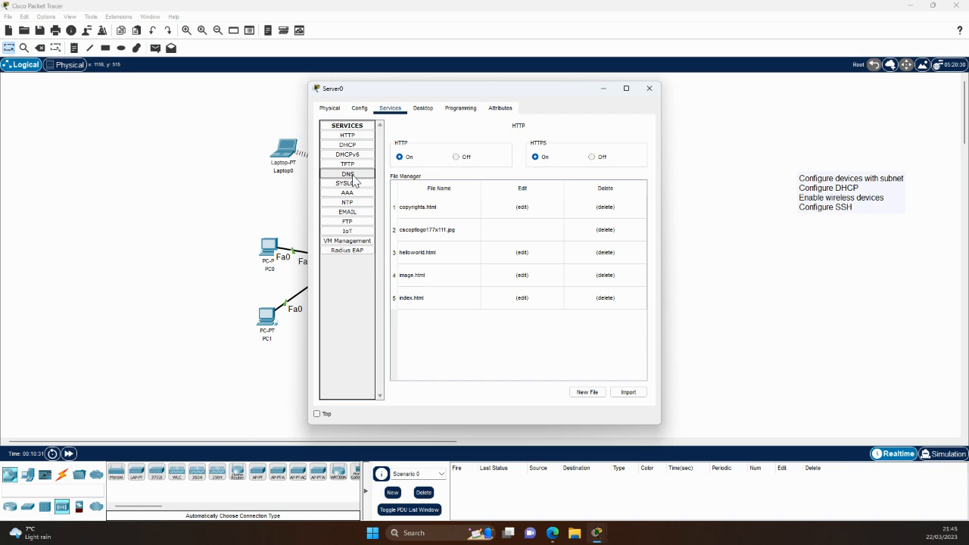
left_click(481, 145)
left_click(477, 172)
type("www.fre")
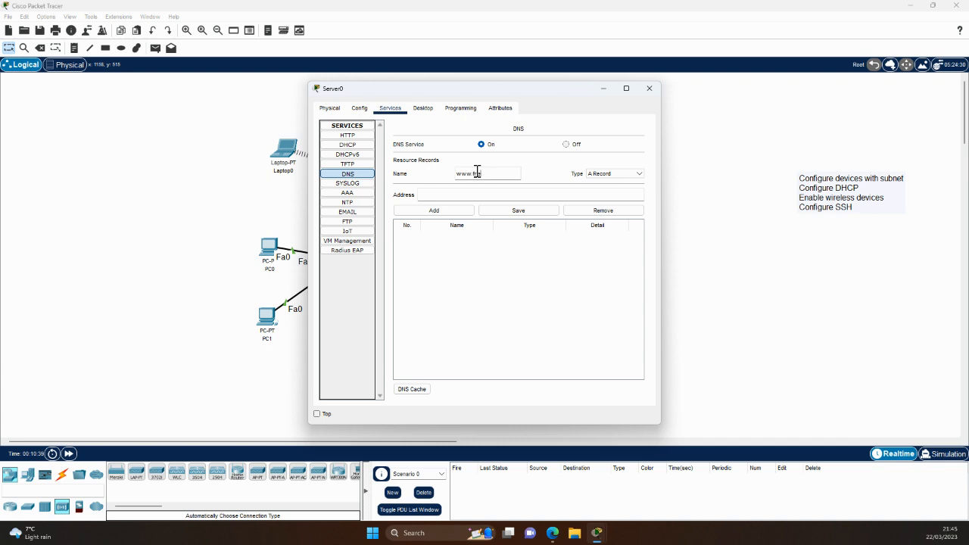
type("ends.com")
left_click(498, 190)
type("192.168.2.2")
left_click(447, 211)
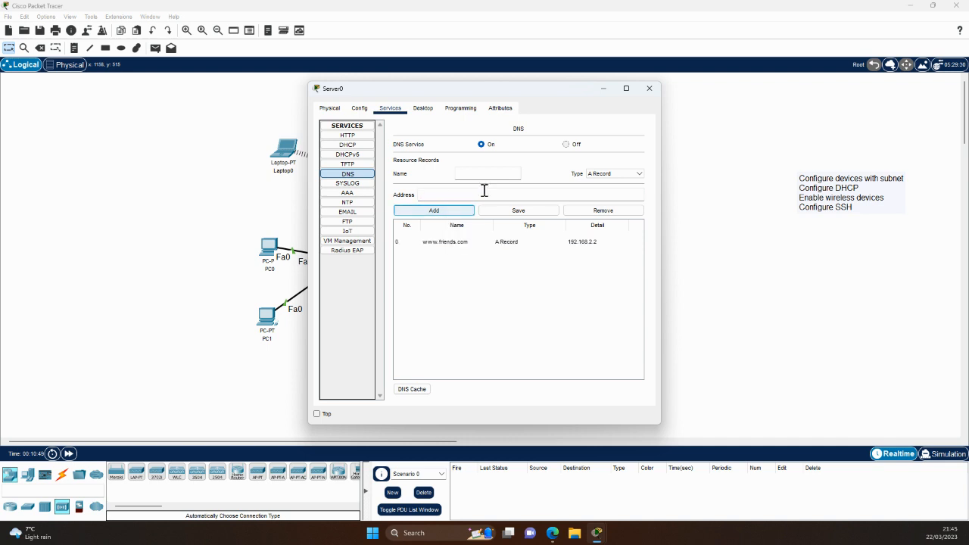
Review Server0's IP configuration and global gateway and DNS settings, then close its window.
left_click(431, 112)
left_click(365, 137)
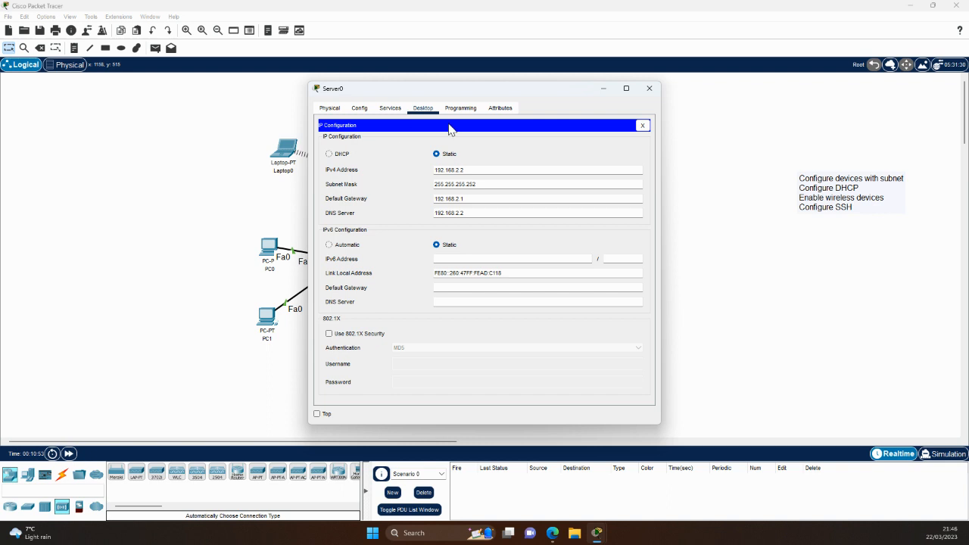
left_click(642, 126)
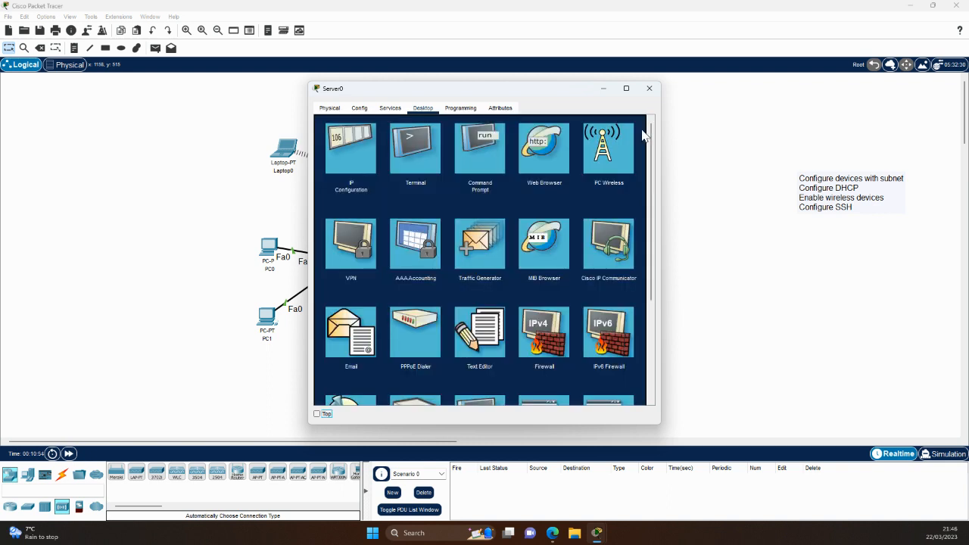
left_click(329, 107)
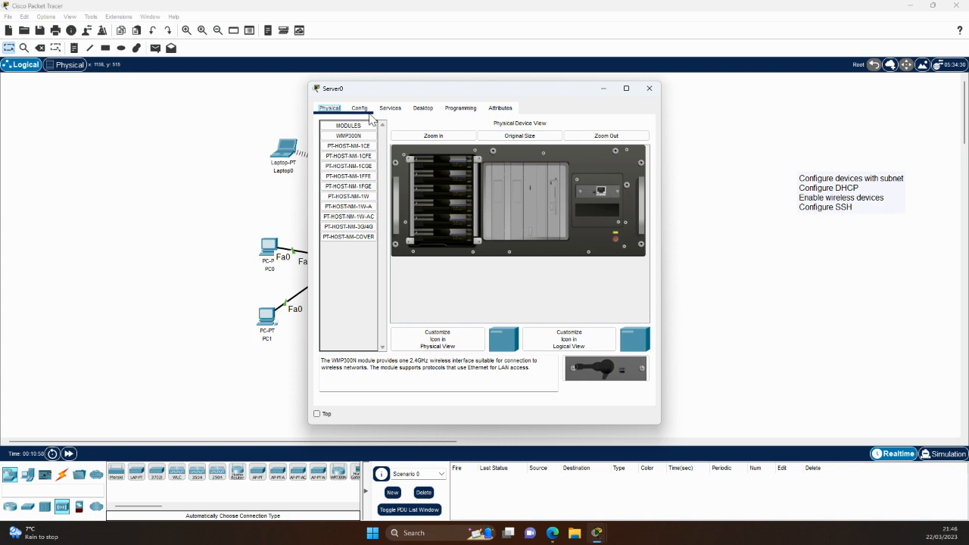
left_click(360, 108)
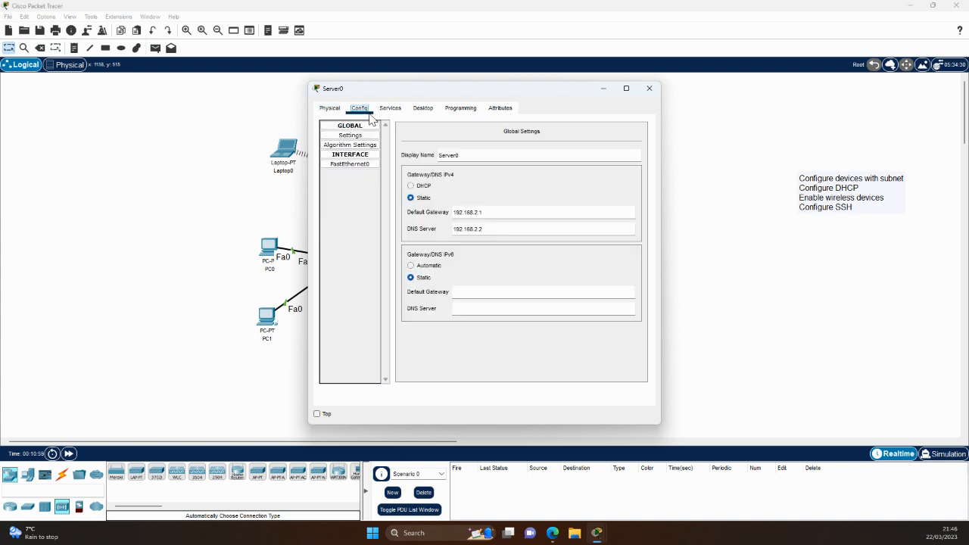
left_click(649, 89)
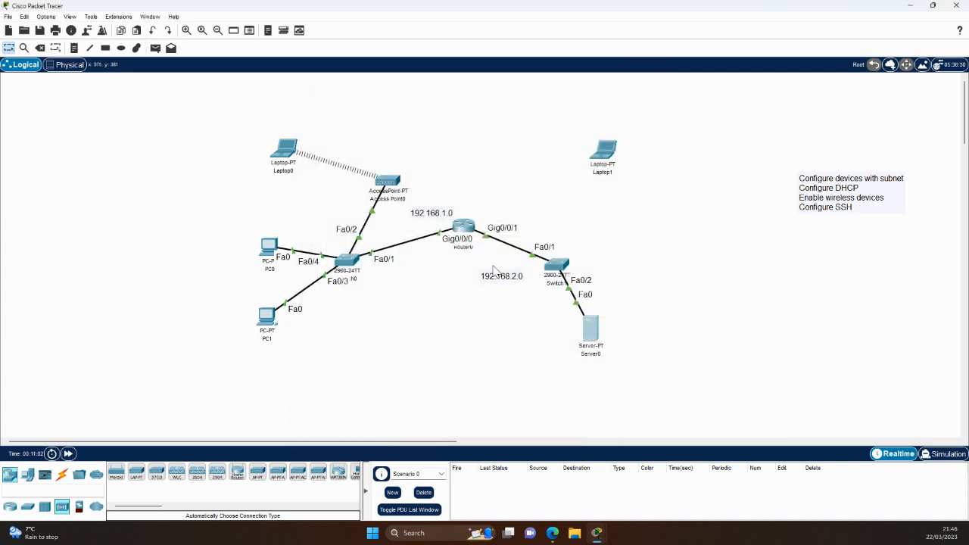
left_click(267, 316)
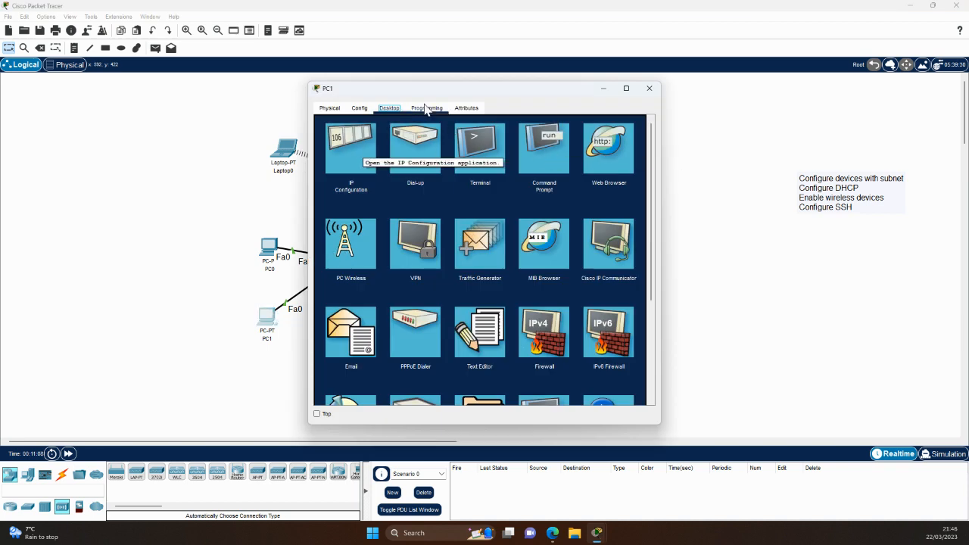
left_click(616, 162)
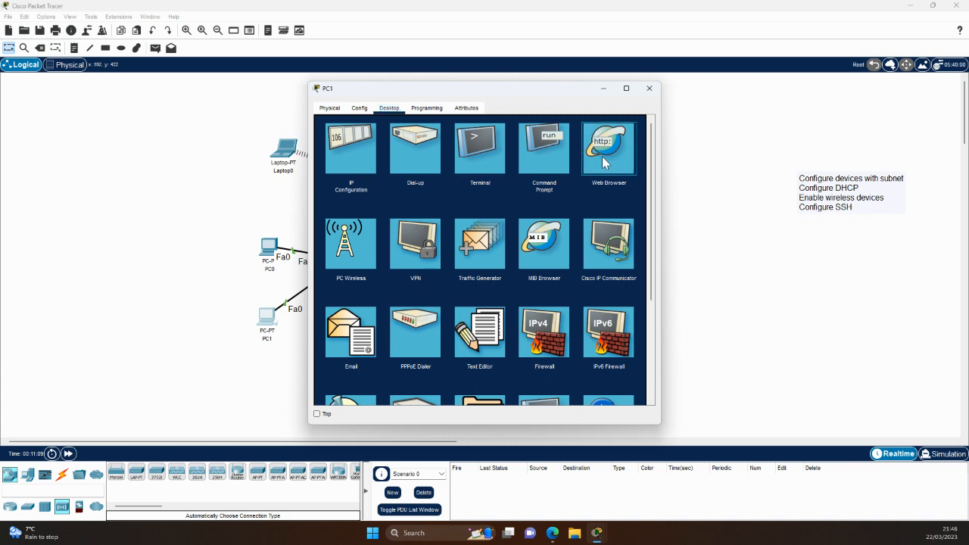
left_click(609, 134)
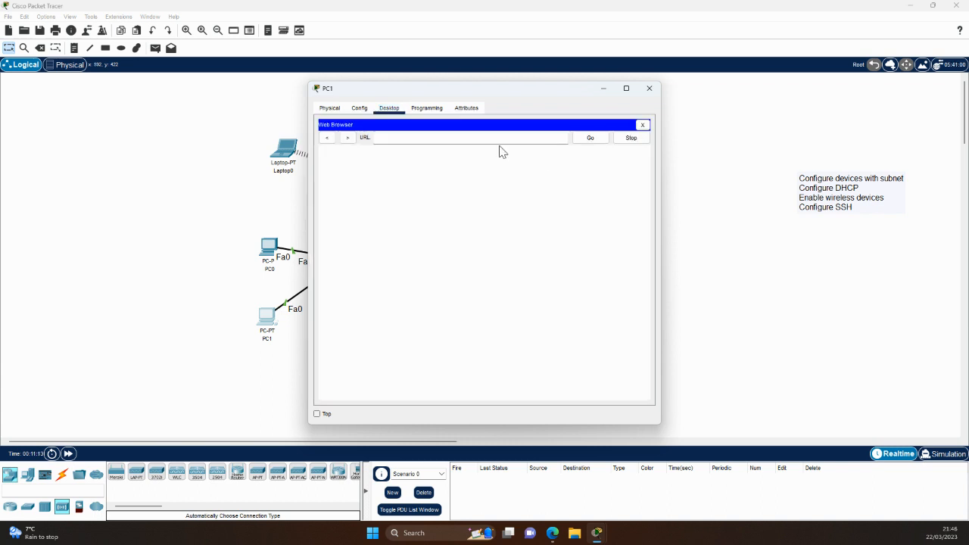
type("www.friends.com")
key("Return")
left_click(577, 142)
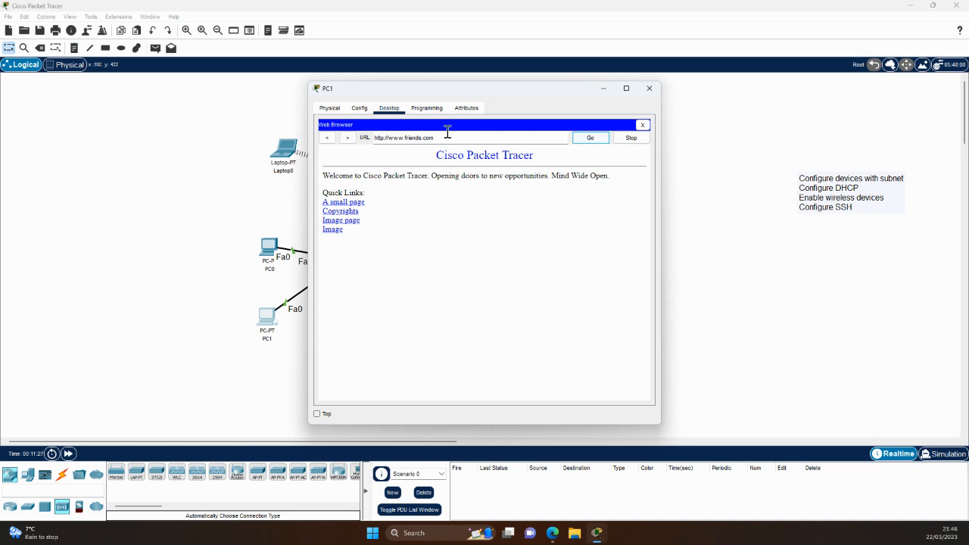
left_click(642, 126)
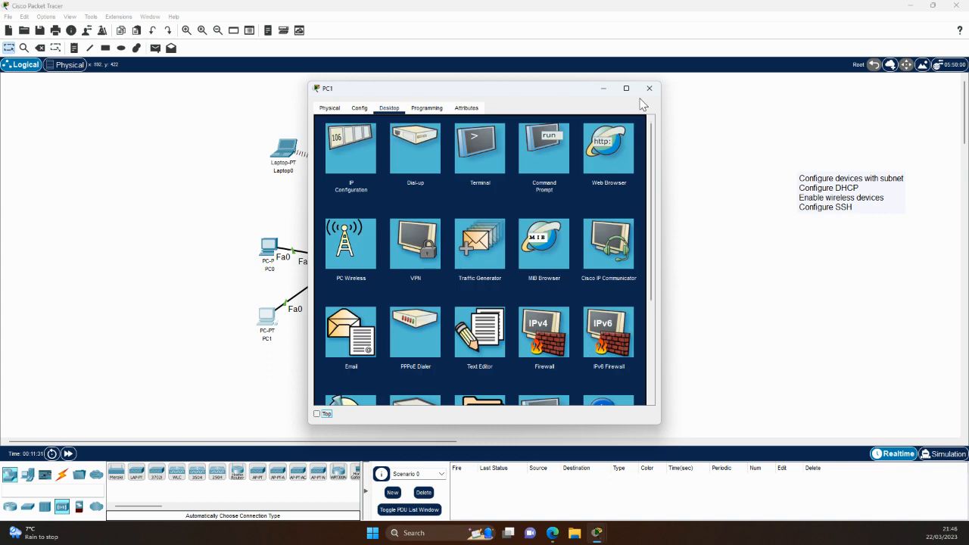
left_click(648, 89)
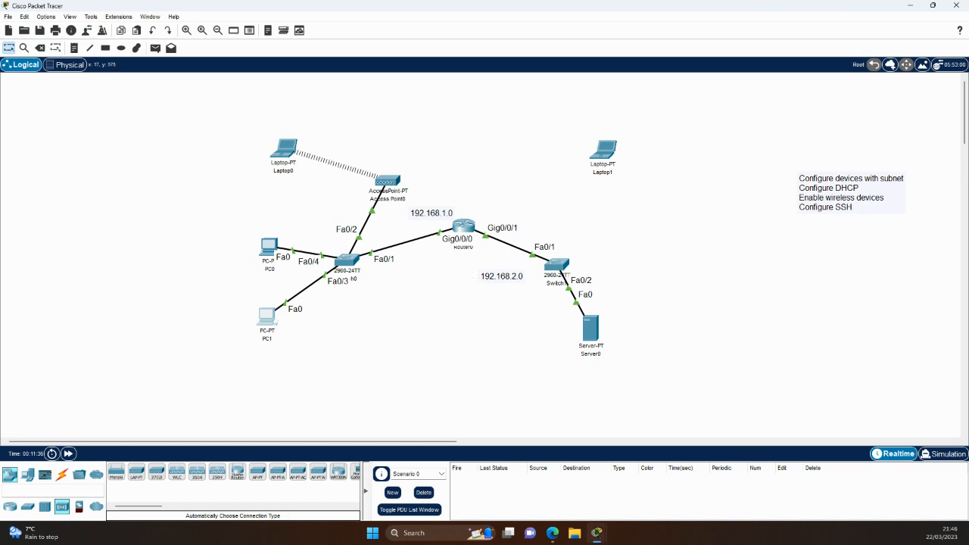
In Router0's CLI, set the hostname to FOC and the IP domain name to FOC.
key("alt+Tab")
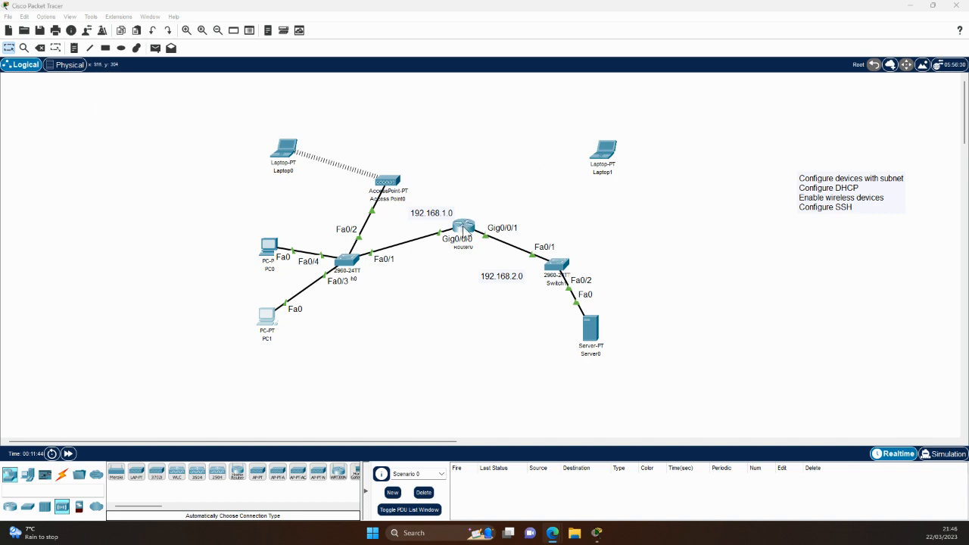
left_click(465, 228)
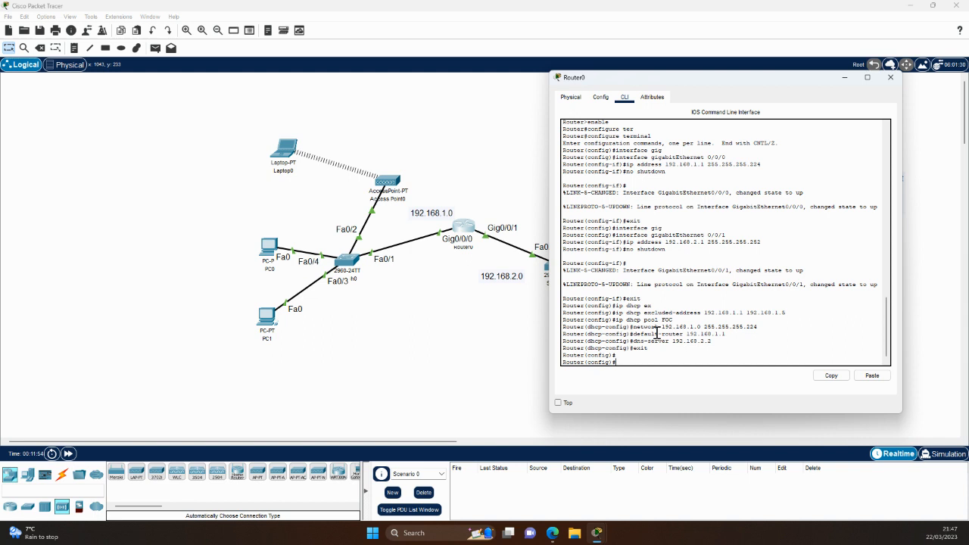
type("hostname FOC")
key("Return")
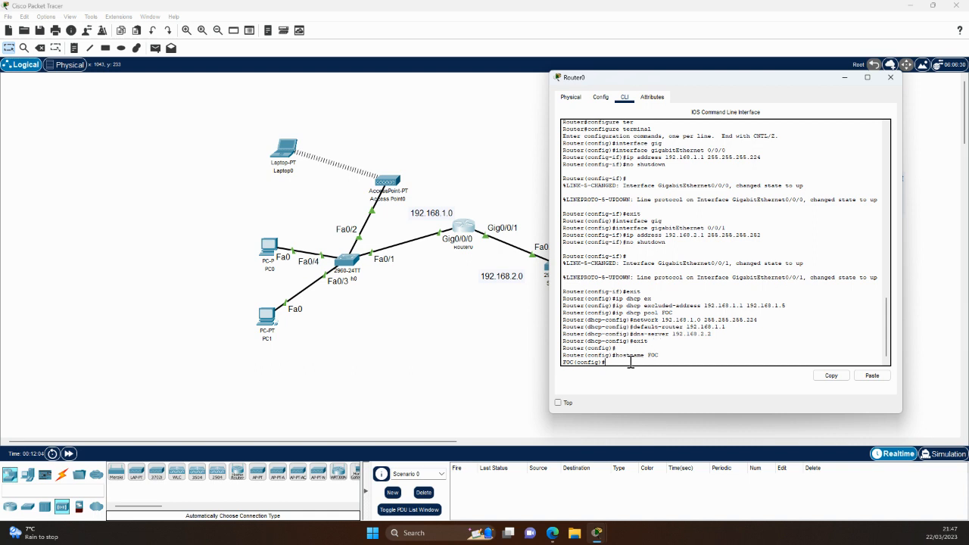
type("ip domain name FOC")
key("Return")
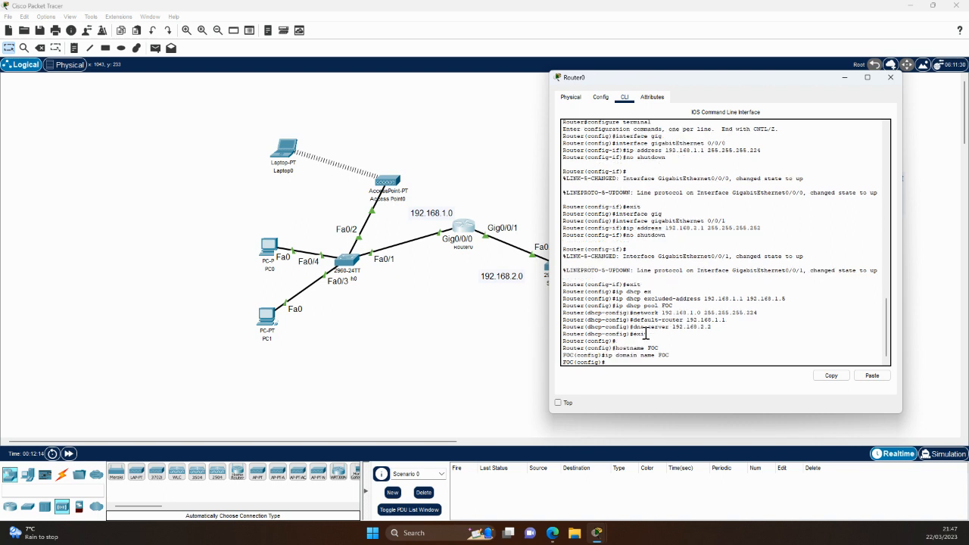
Generate RSA crypto keys on the router with a 1024-bit modulus.
type("crypto key generate")
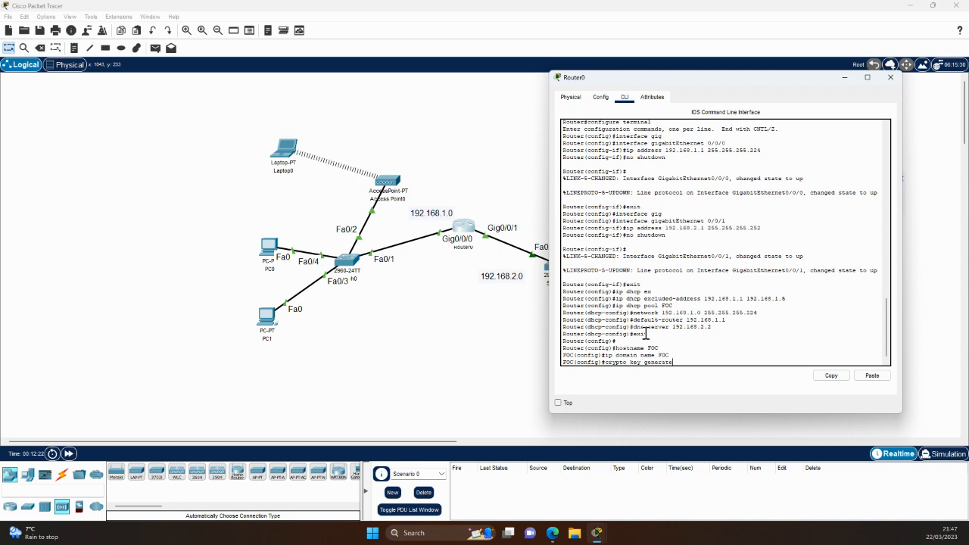
type(" rsa")
key("Return")
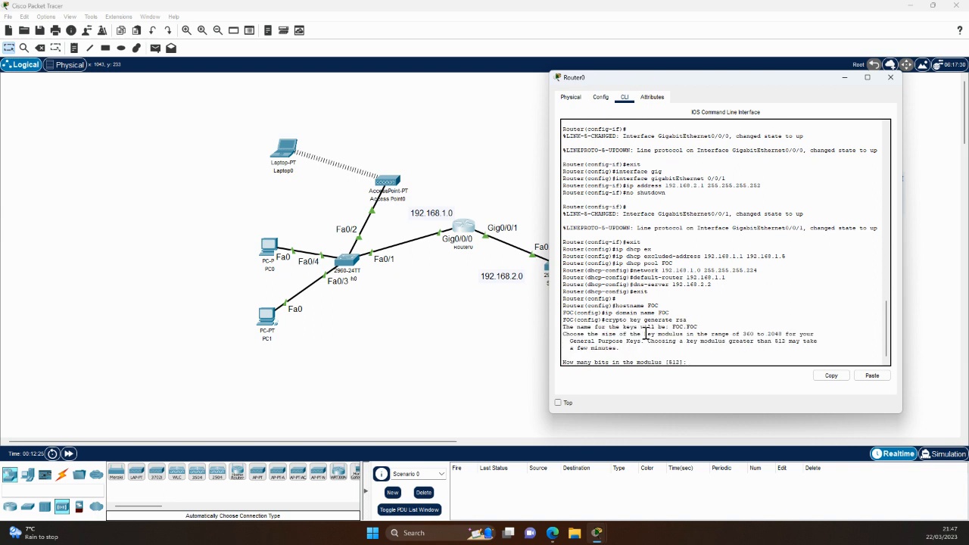
type("1024")
key("Return")
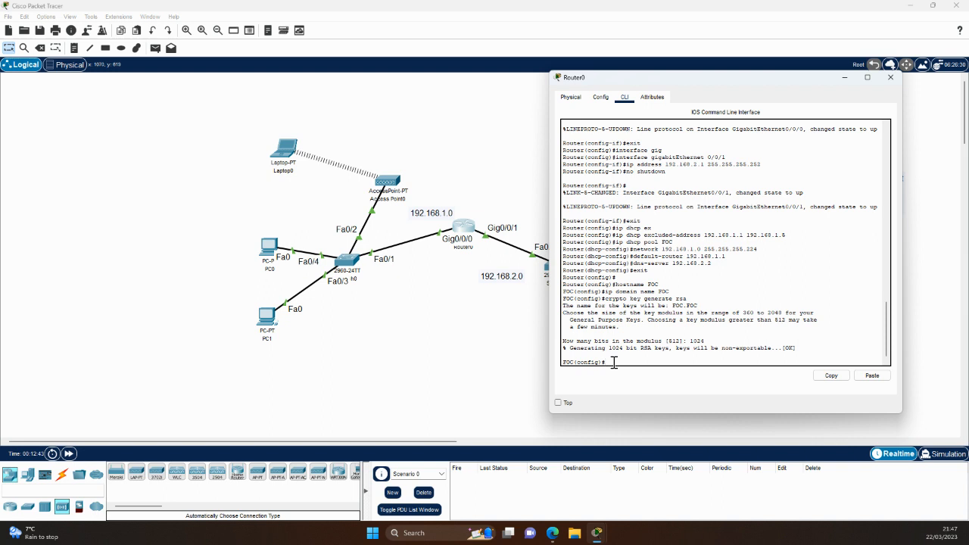
Set the router's enable password and create the local user FOC with a login password.
type("enable password friends")
key("Return")
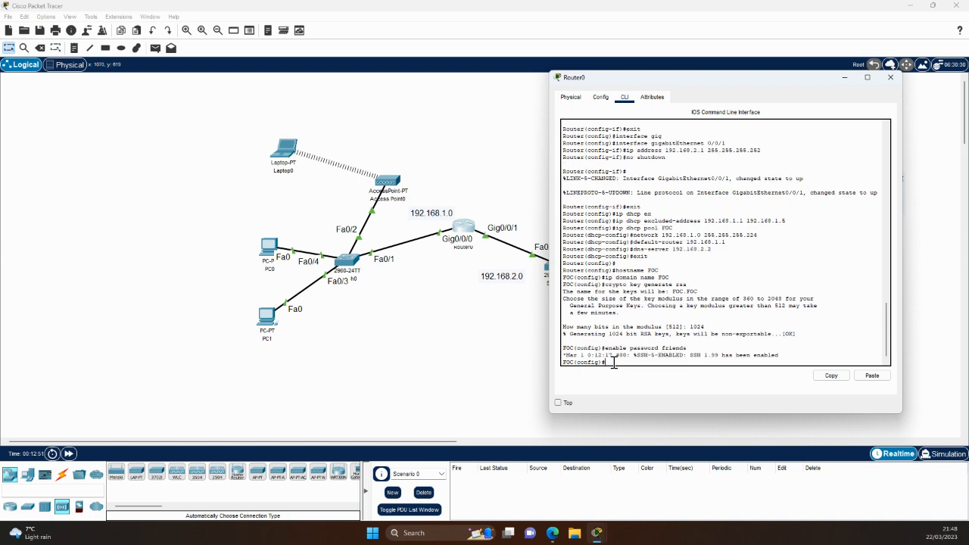
type("username FOC")
key("Return")
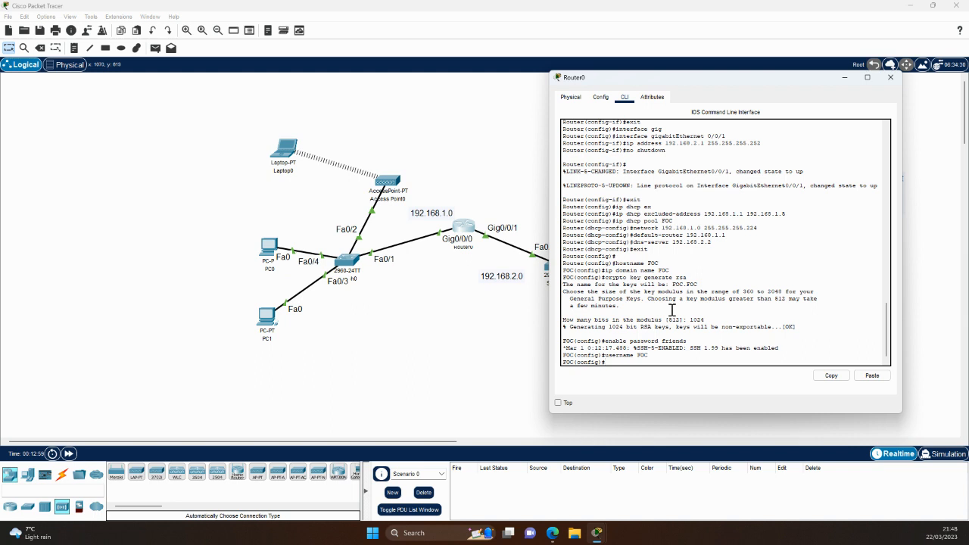
type("us")
type("username")
type(" FOC pass")
type("w")
type("ord")
type("friends")
key("Return")
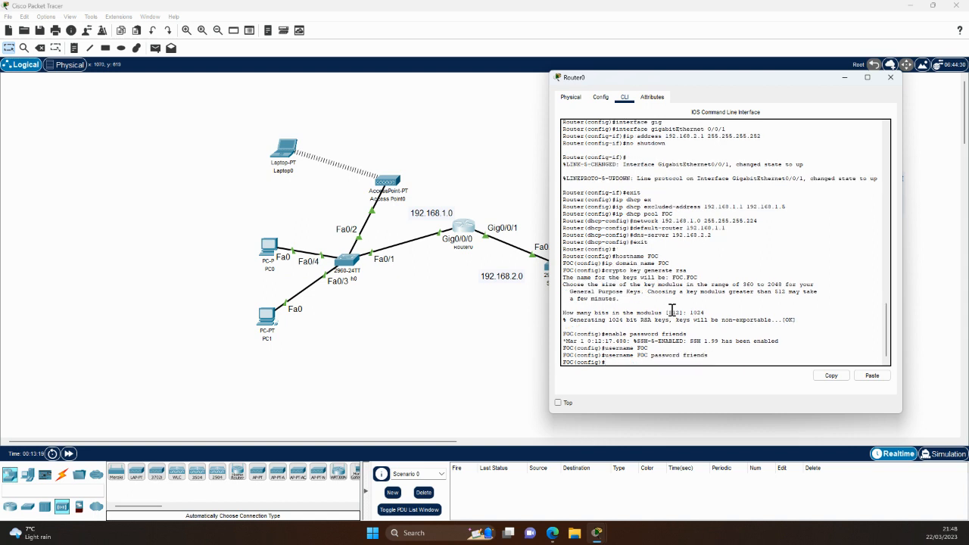
Enable SSH version 2 and configure VTY lines 0 15 for SSH-only input with local login, then leave the router's CLI.
type("ip ssh version 2")
key("Return")
type("line vty")
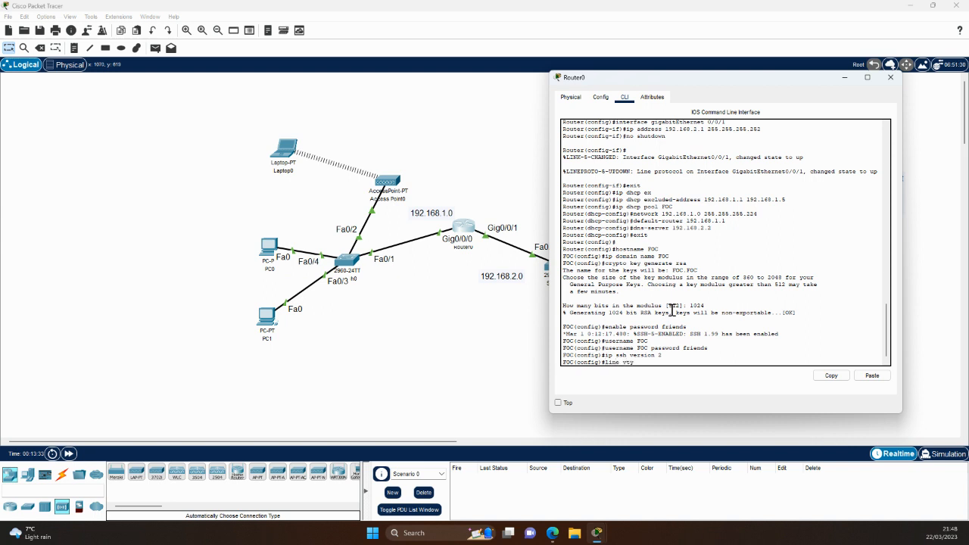
type(" 0 15")
key("Return")
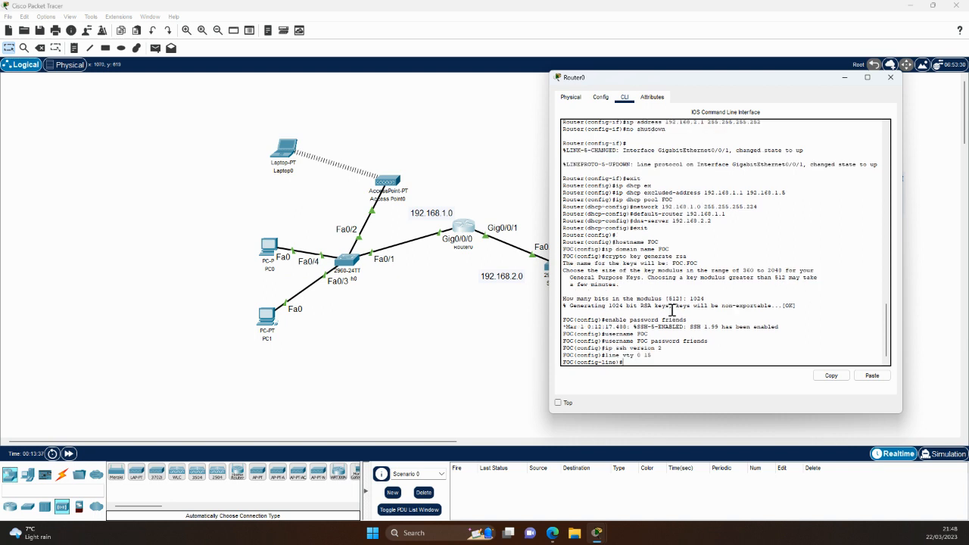
type("transport input ssh")
key("Return")
type("login local")
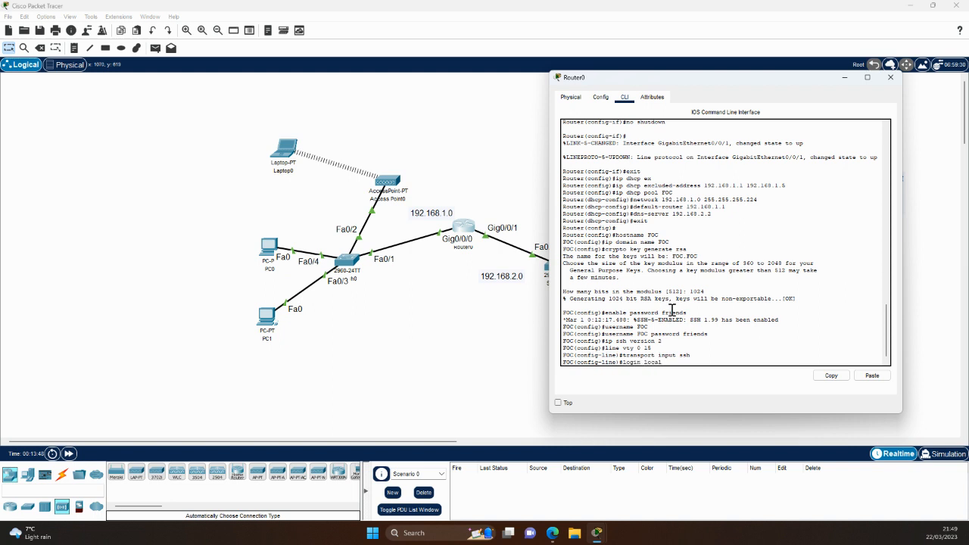
key("Return")
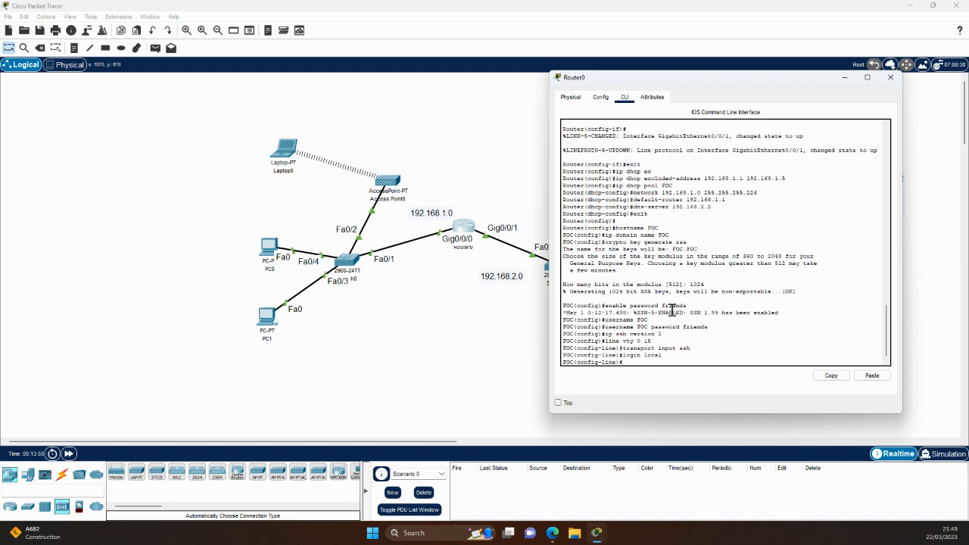
left_click(512, 333)
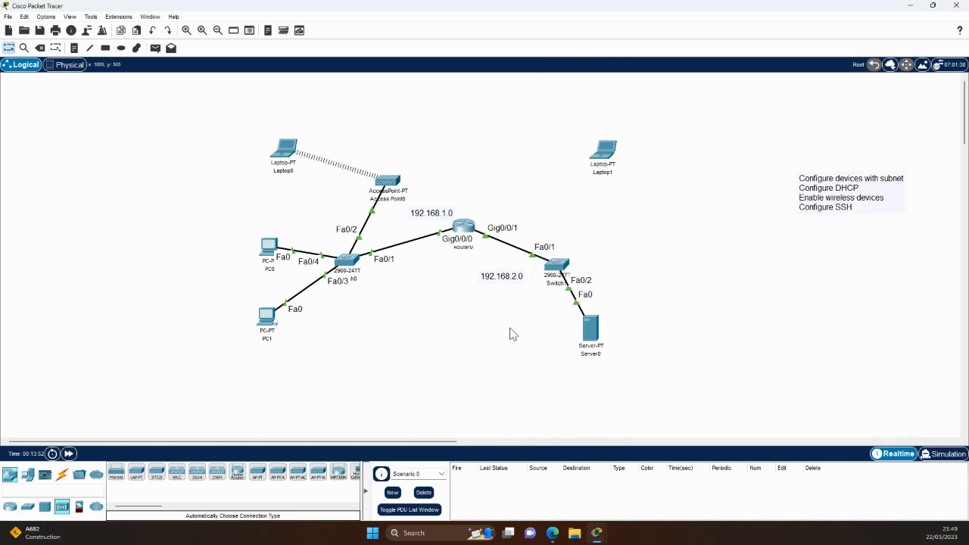
Replace Laptop1's installed network module with the PT-LAPTOP-NM-1W wireless module.
left_click(606, 162)
left_click(393, 108)
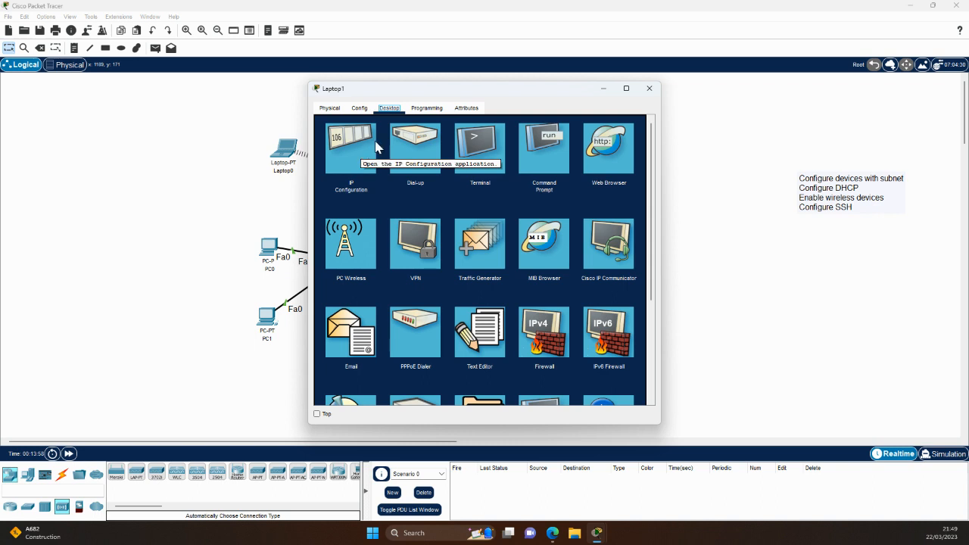
left_click(330, 109)
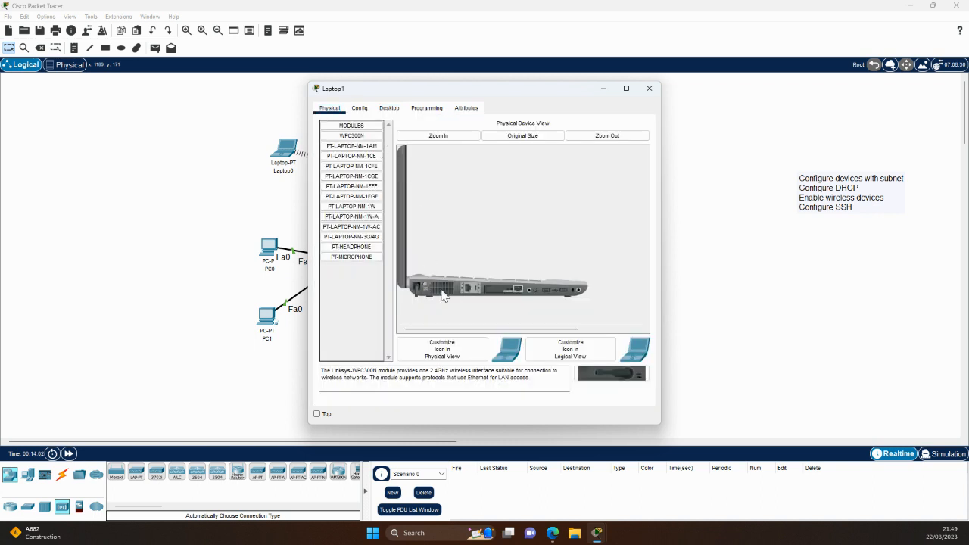
left_click_drag(498, 293, 366, 298)
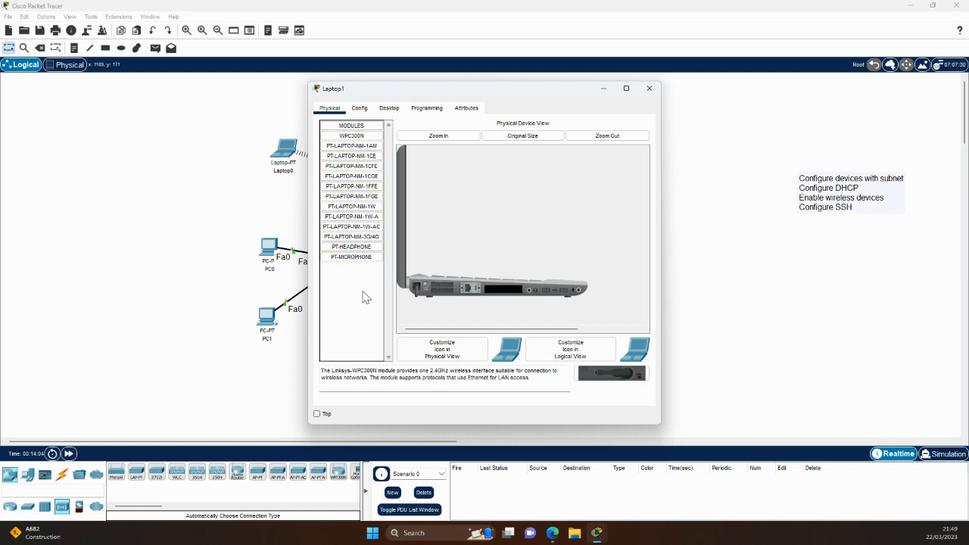
left_click_drag(366, 207, 501, 294)
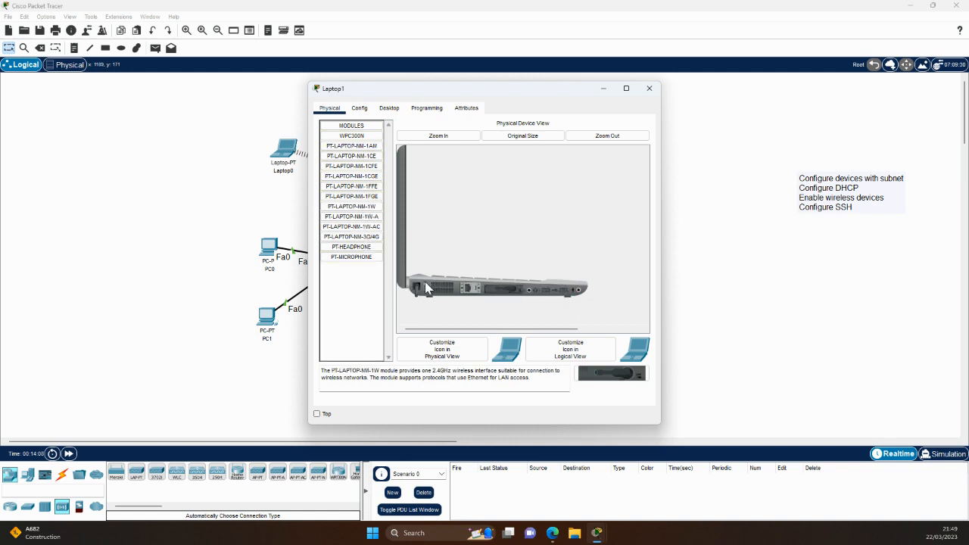
Request a DHCP address for Laptop1's Wireless0 interface, then close the laptop's window.
left_click(399, 109)
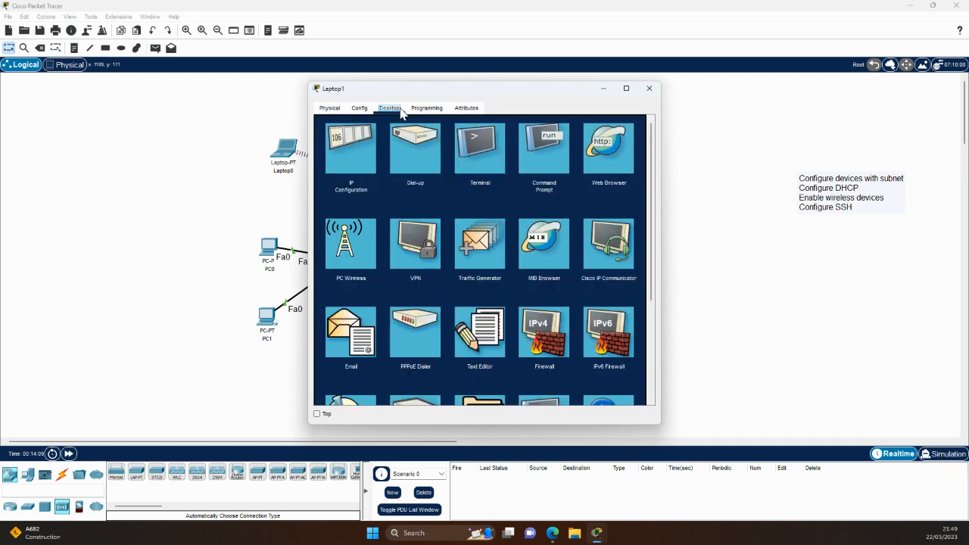
left_click(368, 145)
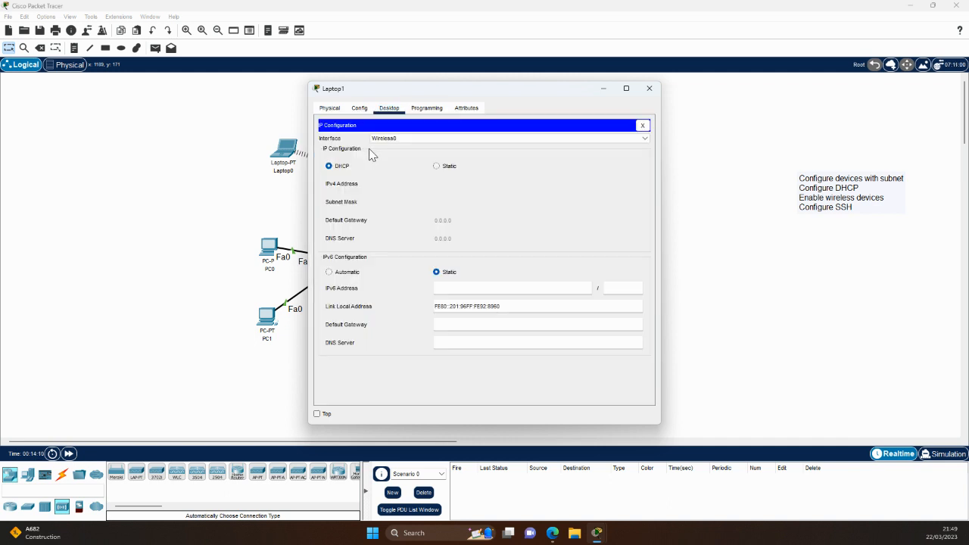
left_click(439, 166)
left_click(330, 166)
left_click_drag(431, 90, 687, 81)
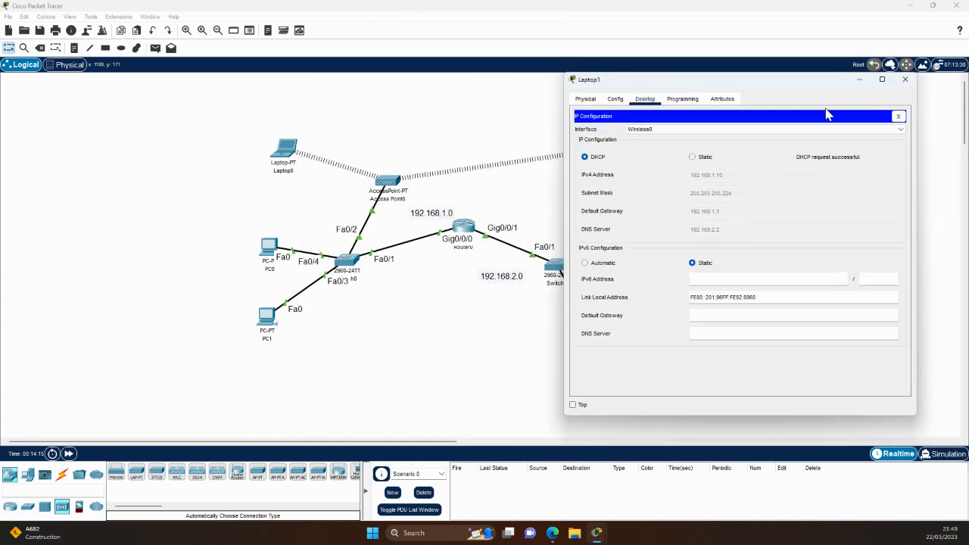
left_click(904, 80)
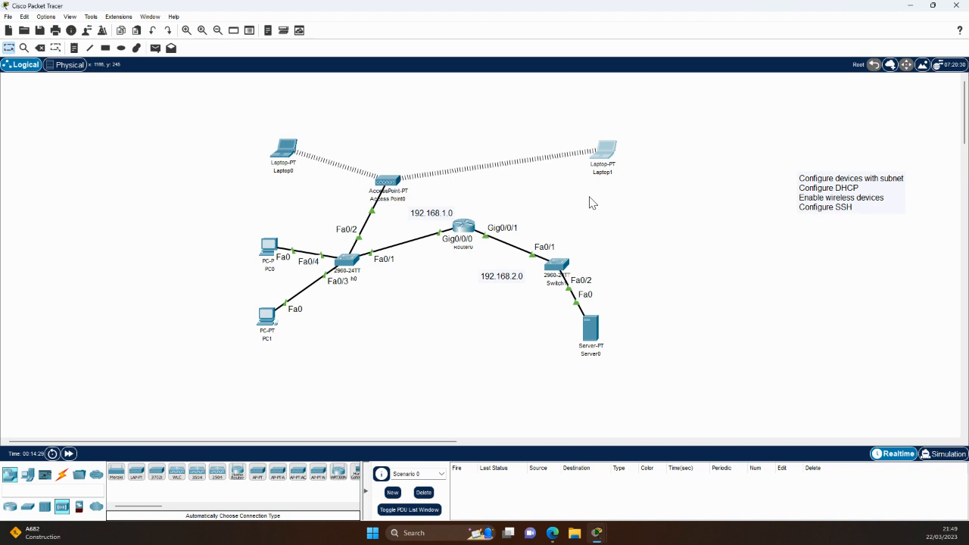
Move Laptop1 slightly upward and, from its command prompt, log in to 192.168.1.1 over SSH as FOC with the user's password.
left_click_drag(602, 157, 600, 142)
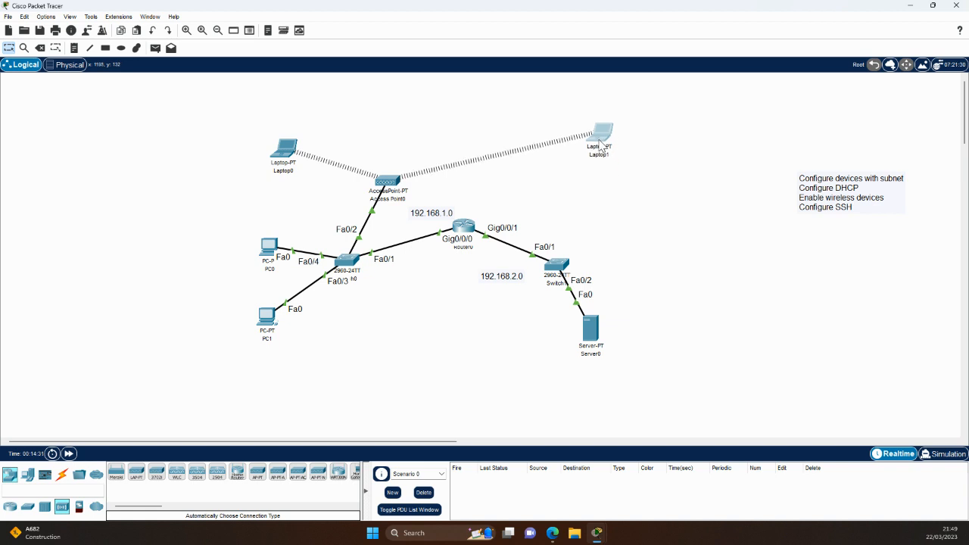
left_click(591, 145)
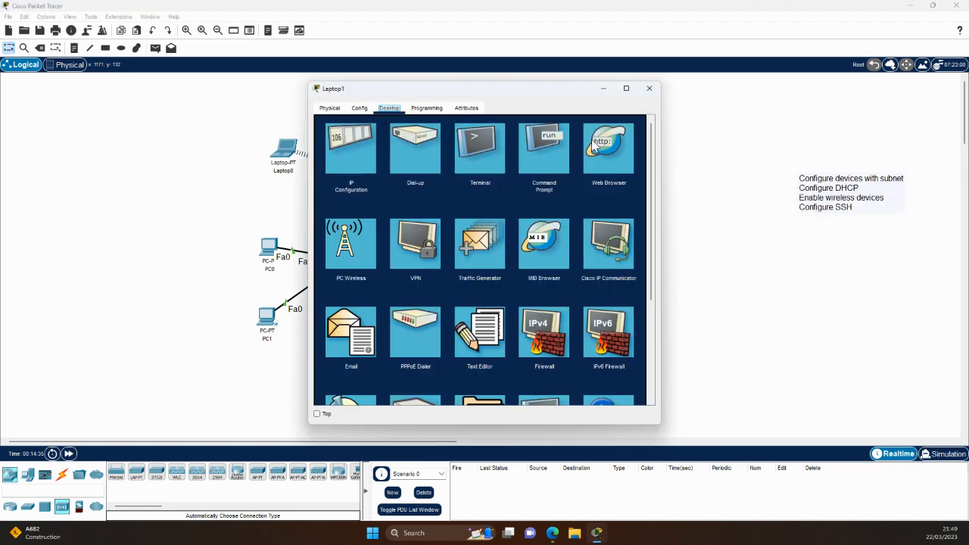
left_click(538, 147)
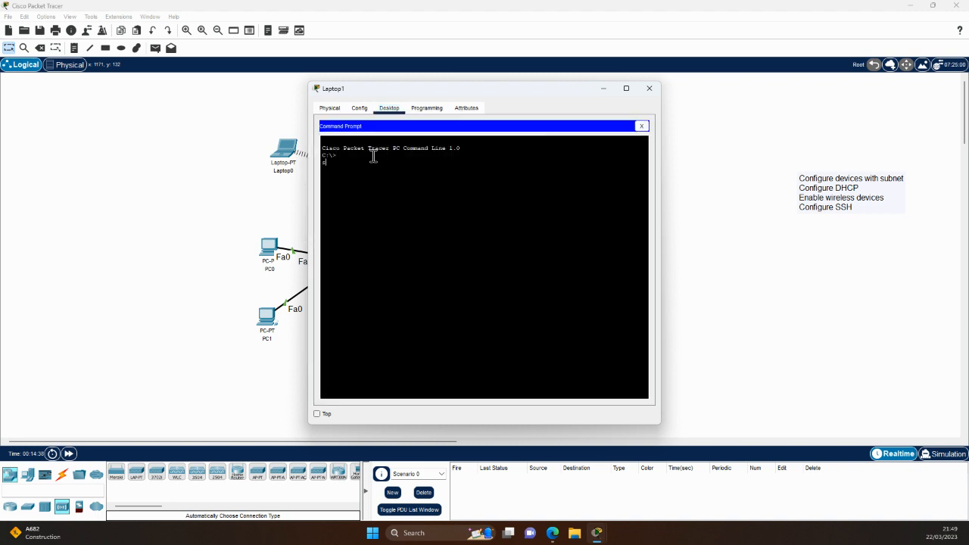
key("Return")
key("Return")
type("ssh -l FOC 192.168.1.1")
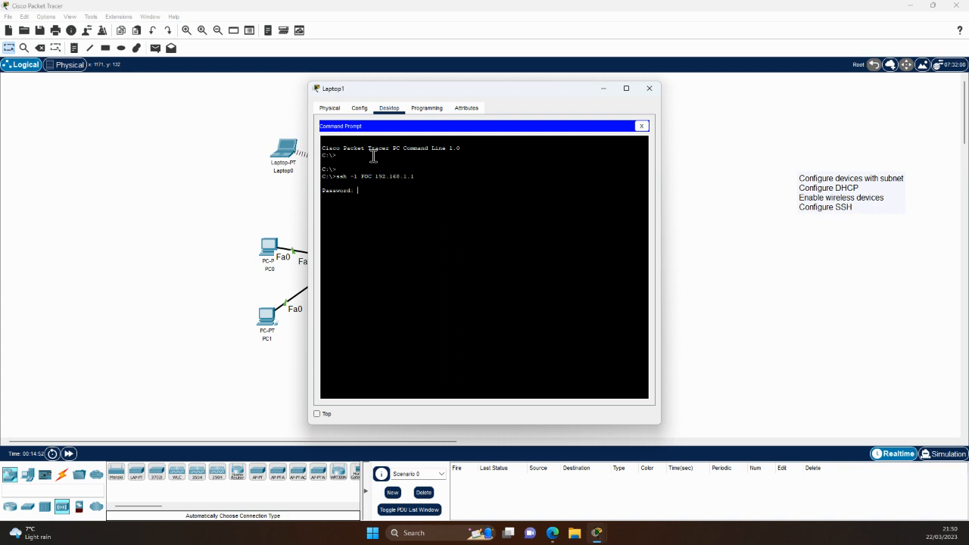
key("Return")
key("Return")
key("Return")
Enter privileged mode in the SSH session using the enable password, then close Laptop1's window.
type("enable")
key("Return")
key("Return")
key("Return")
left_click(649, 89)
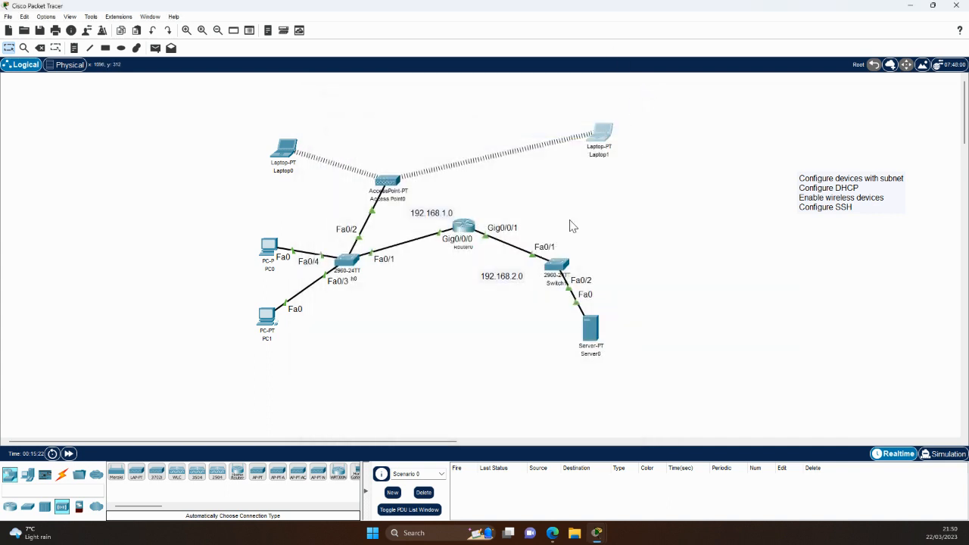